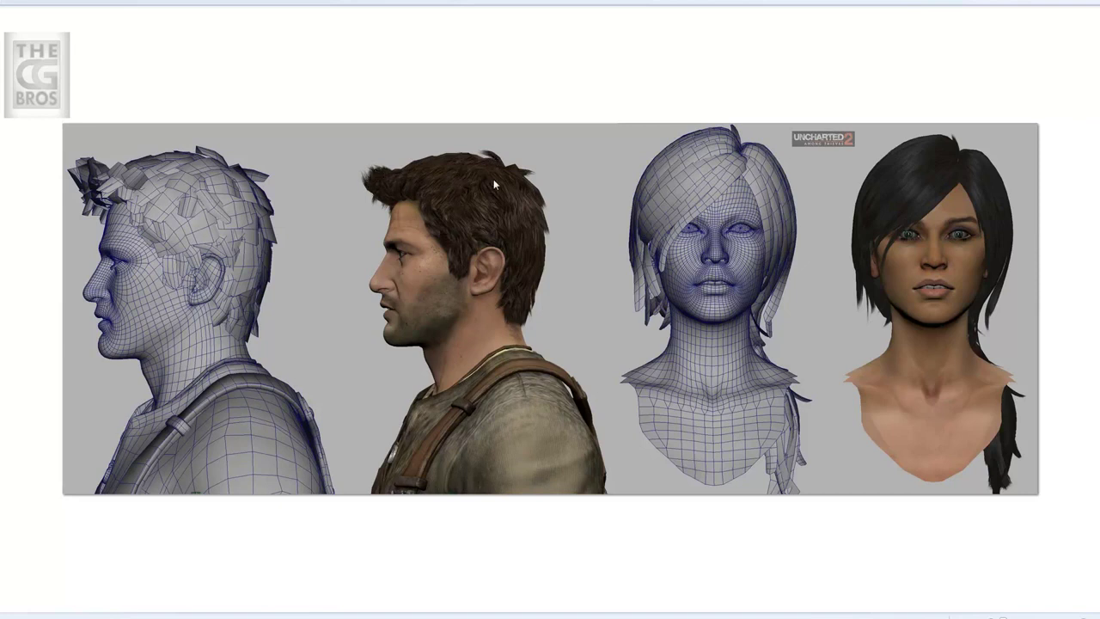
Zoom into the character head reference image in the image viewer.
scroll(883, 323, up, 5)
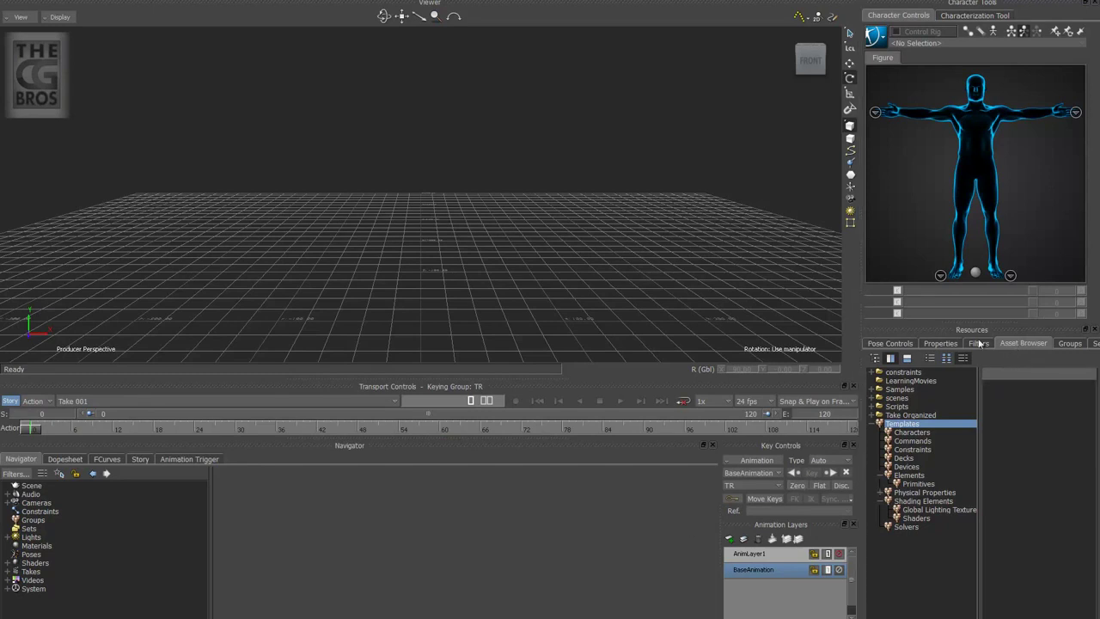
Add a Plane primitive from the Asset Browser's Primitives templates into the Viewer.
click(89, 2)
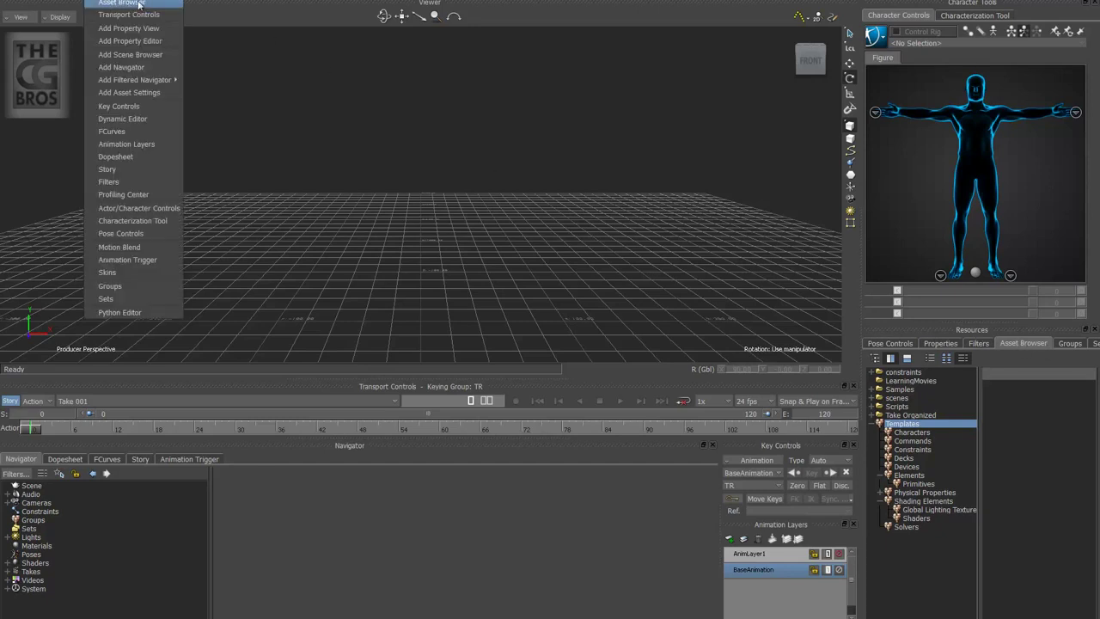
click(914, 483)
click(916, 484)
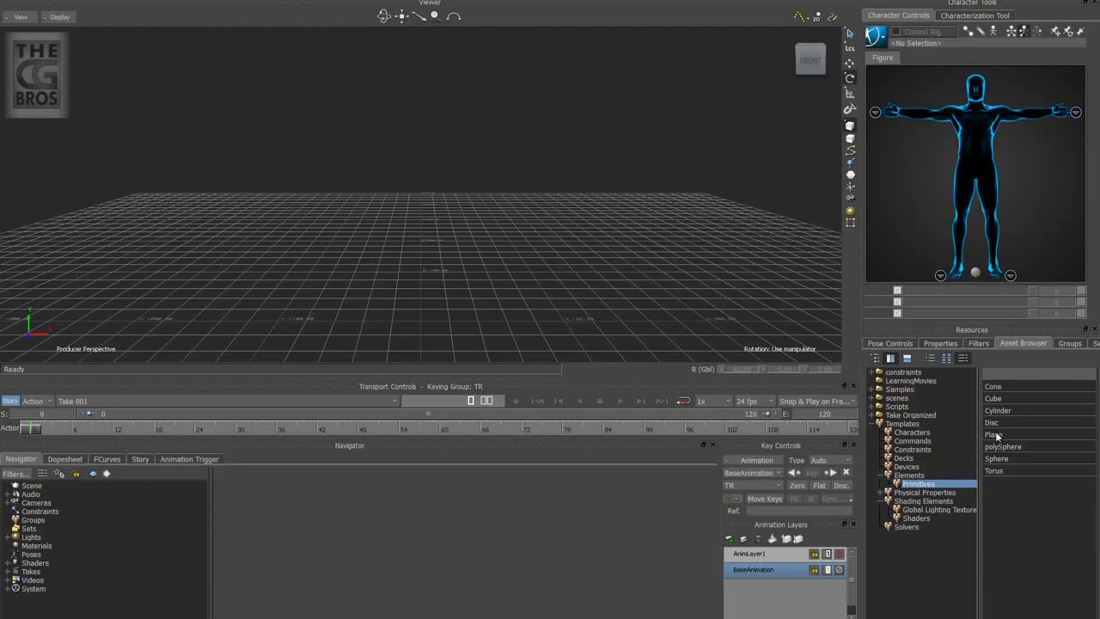
drag(997, 436, 432, 159)
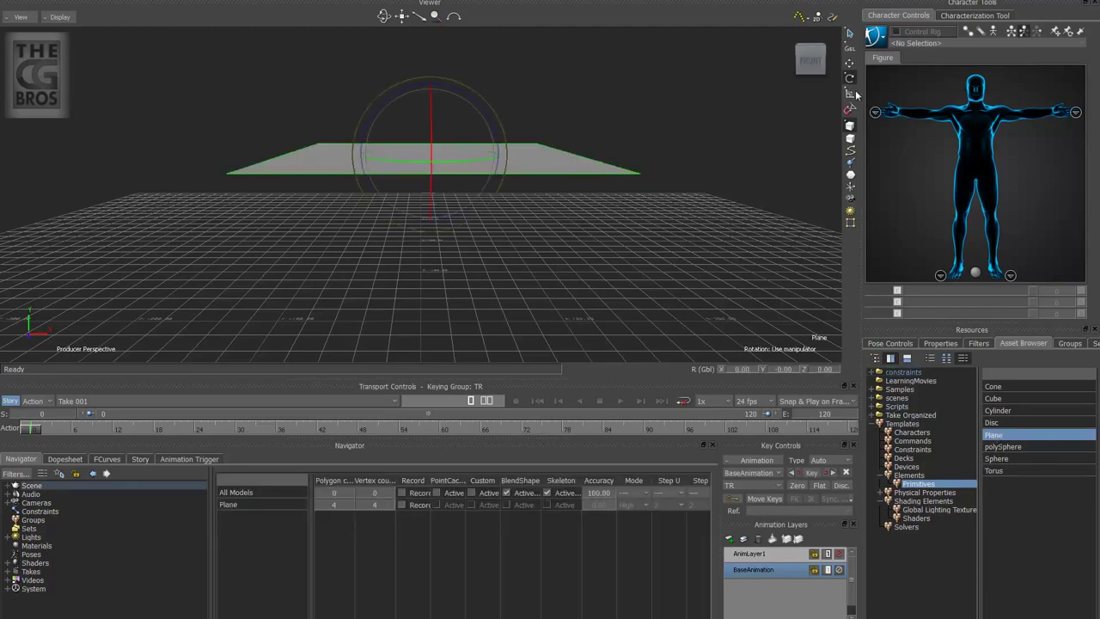
Rotate the plane 90° on X so it stands upright.
click(751, 370)
text(90)
key(Return)
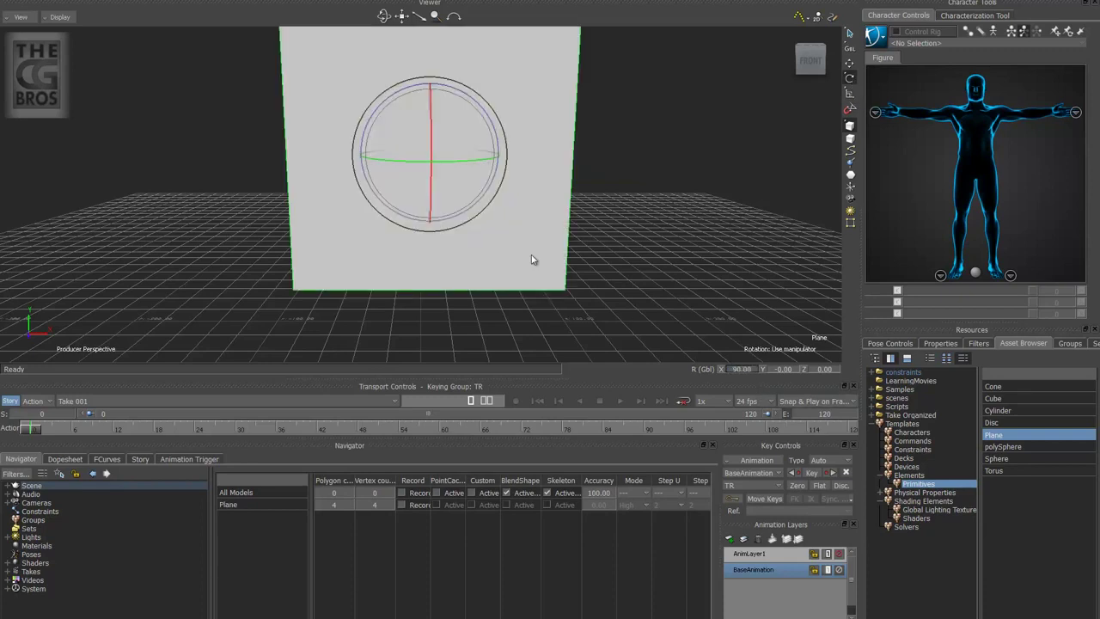
ctrl+shift+drag(589, 281, 614, 265)
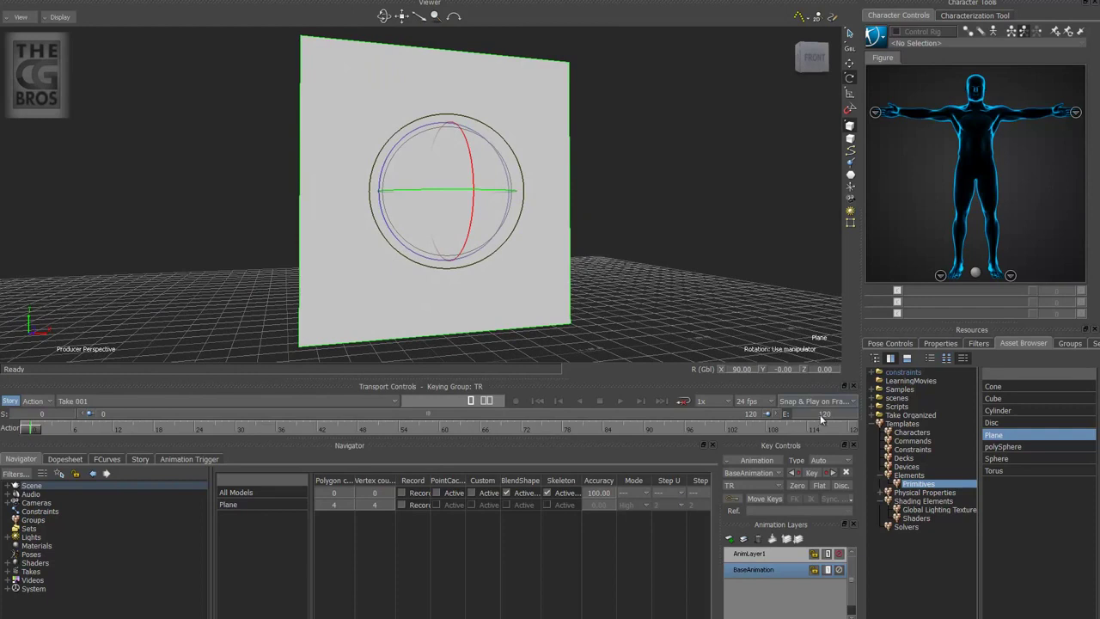
Drop a Texture onto the plane and attach it to the material's Diffuse channel.
click(926, 501)
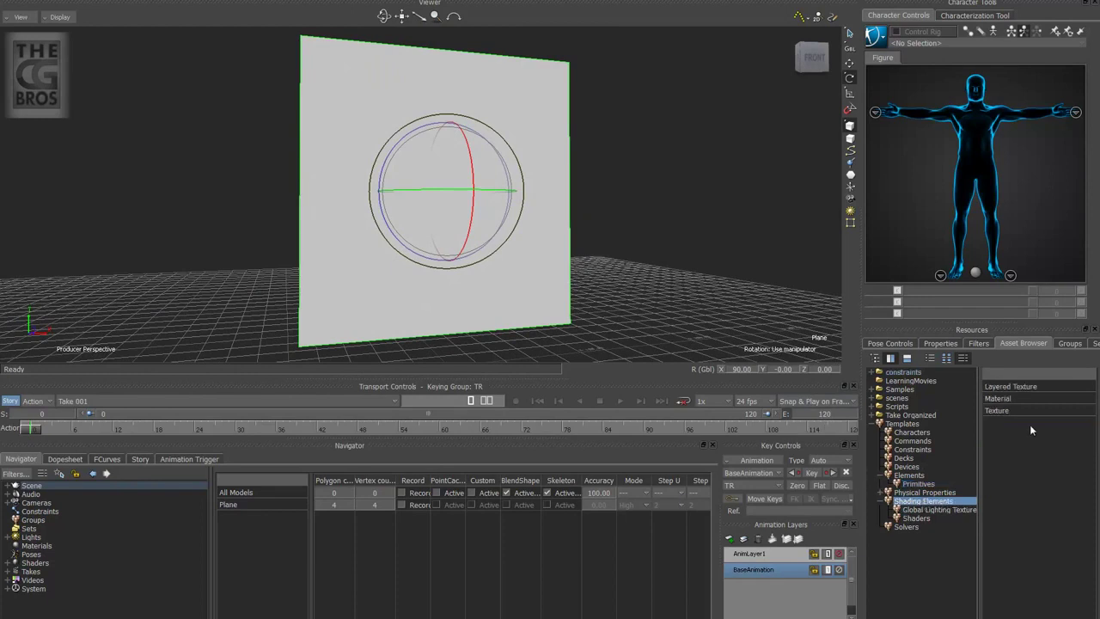
drag(999, 409, 530, 84)
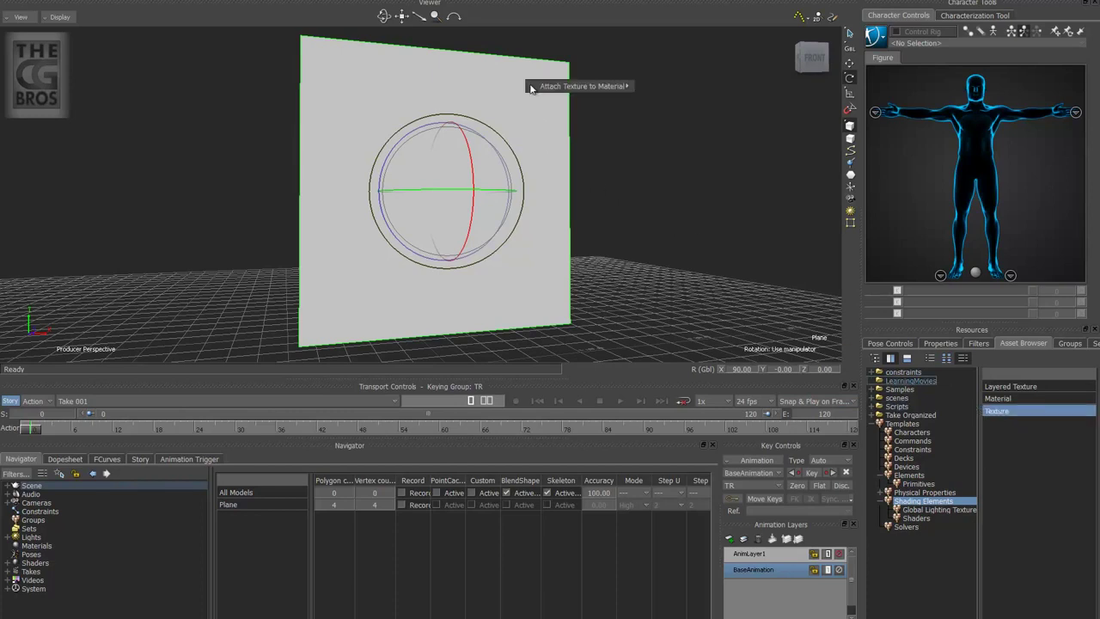
mouse_move(623, 86)
click(659, 87)
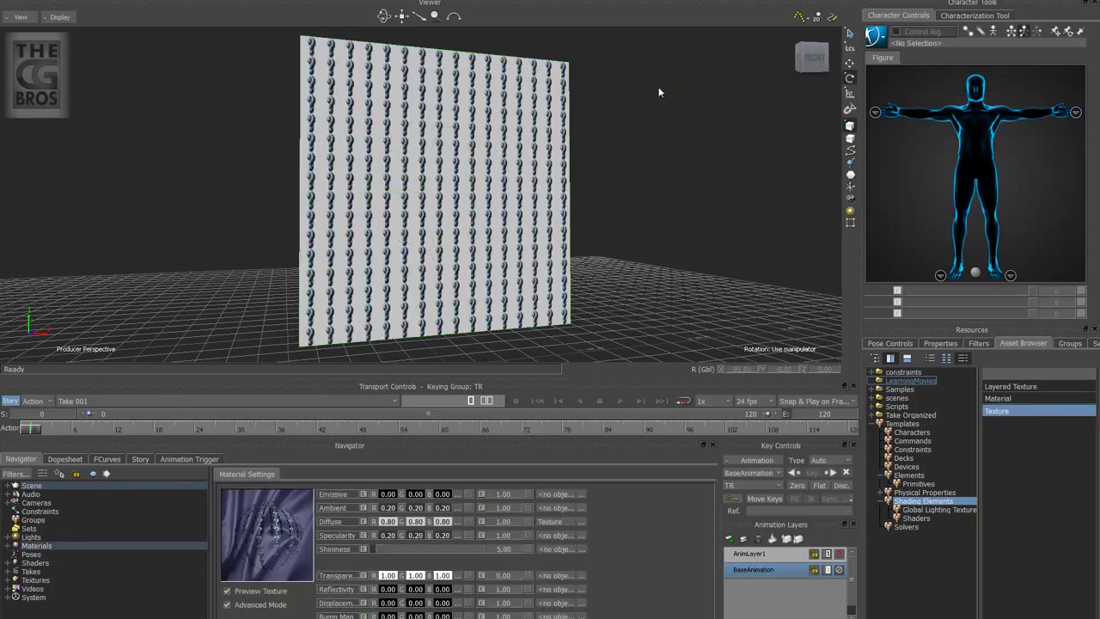
Apply the Flat shader to the plane, replacing all existing shaders.
click(913, 518)
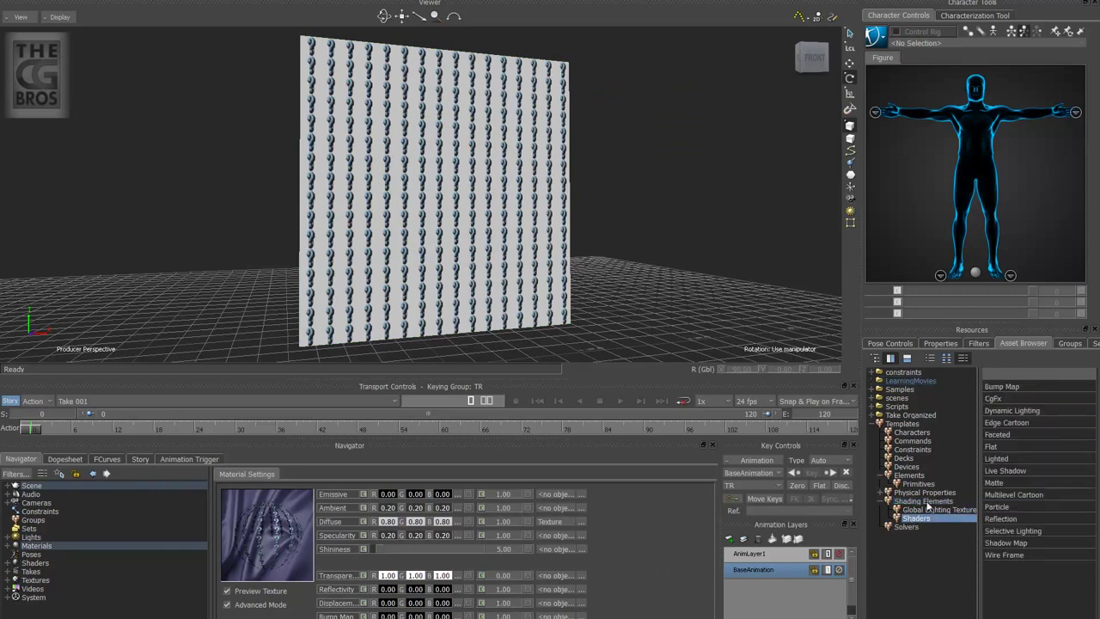
click(994, 448)
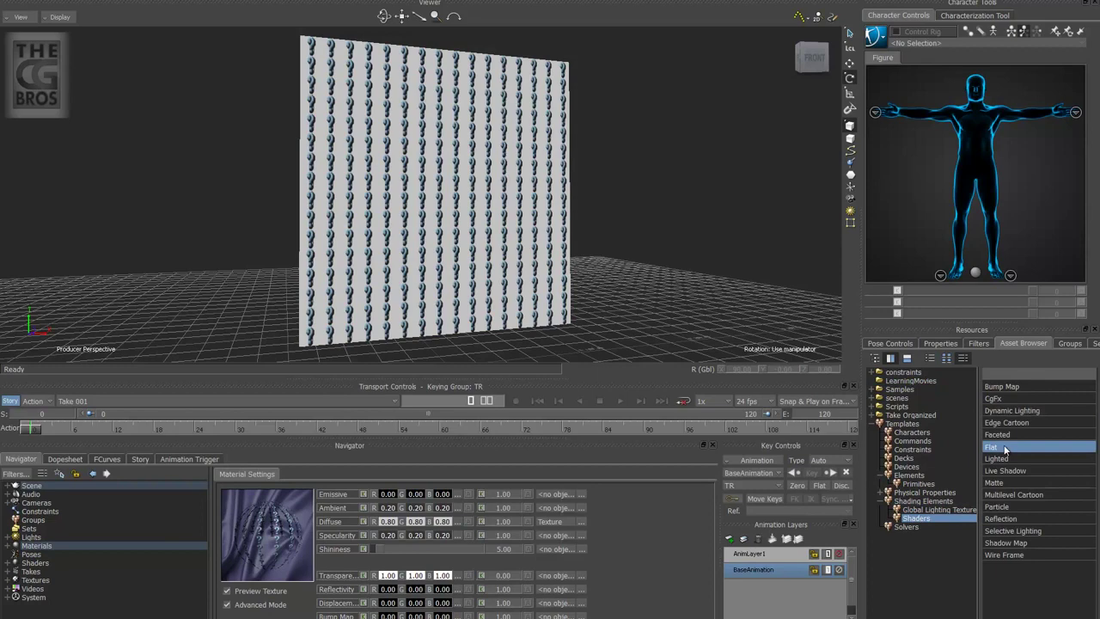
click(526, 93)
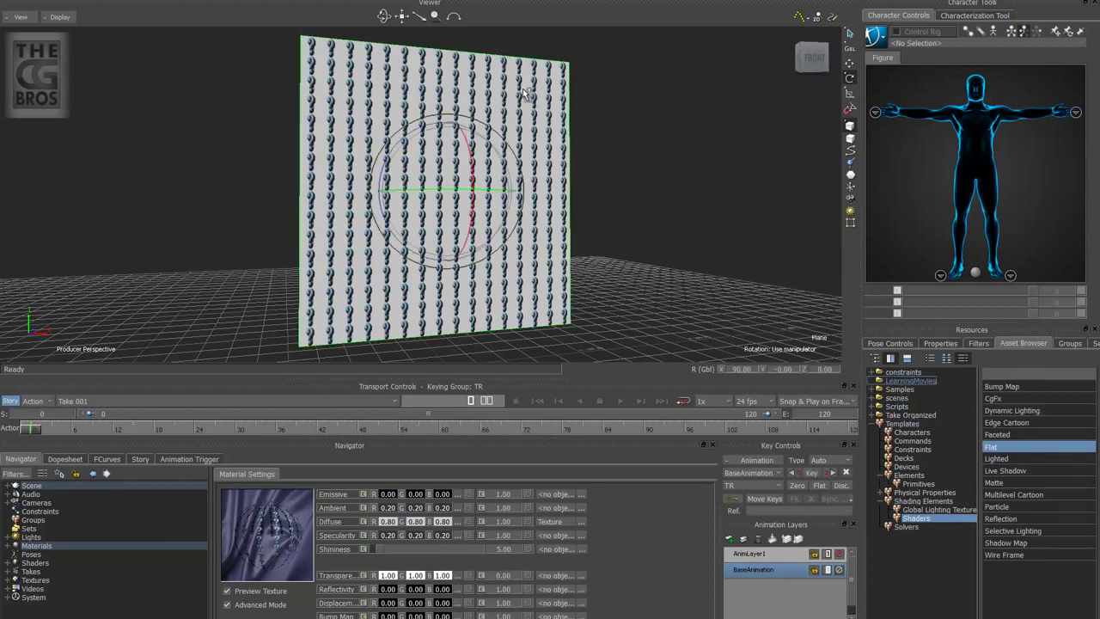
drag(526, 93, 526, 90)
click(541, 81)
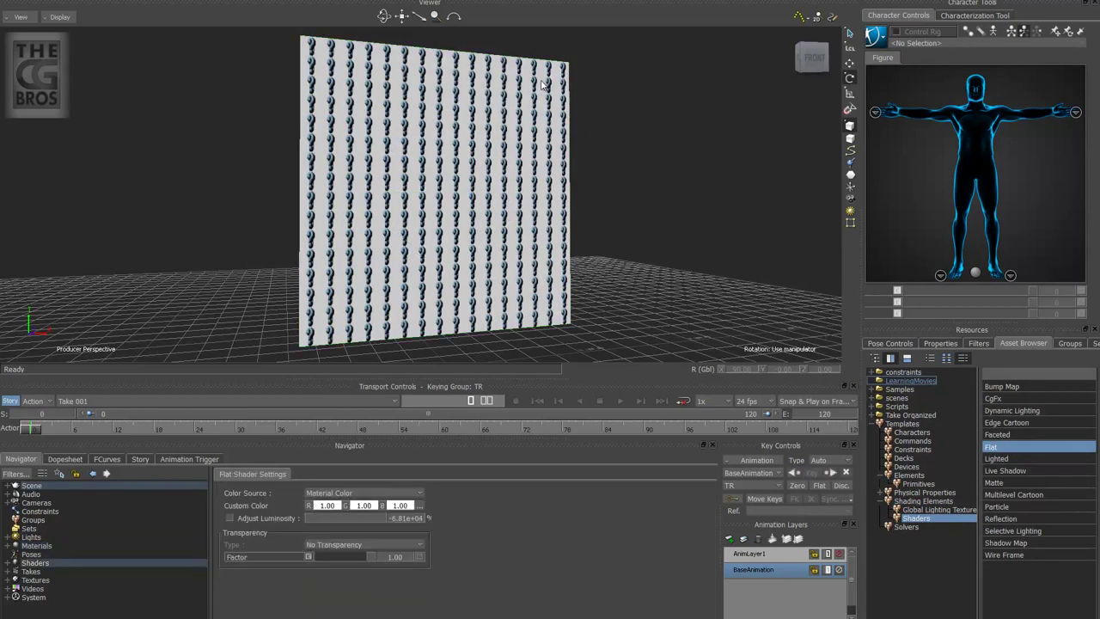
Rename the plane to 'Palm' in the Navigator scene tree.
click(9, 485)
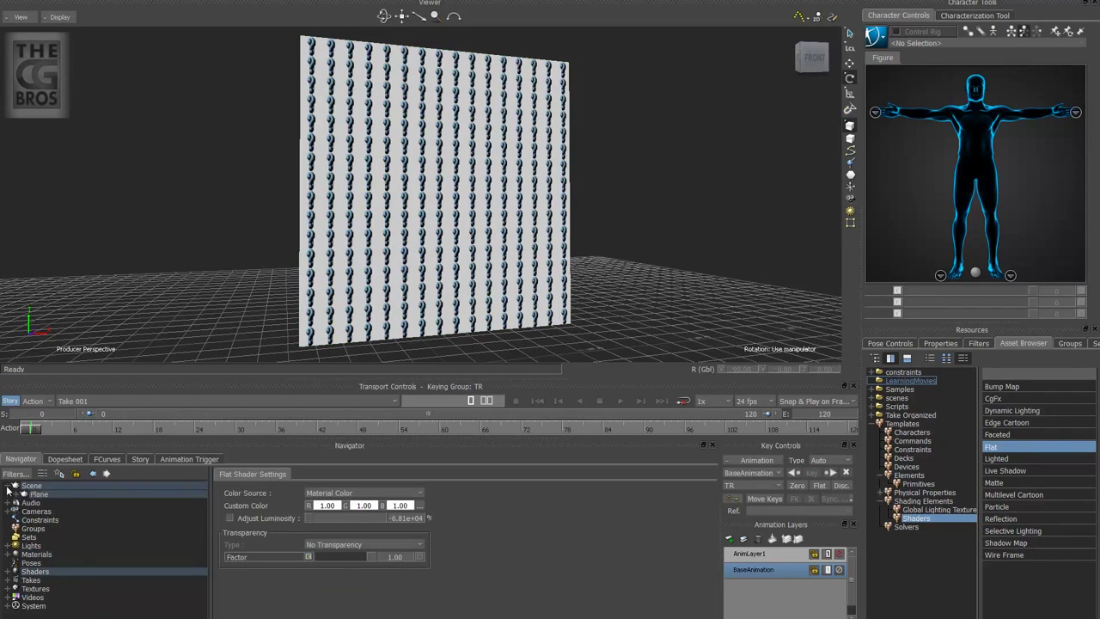
click(43, 494)
right_click(56, 493)
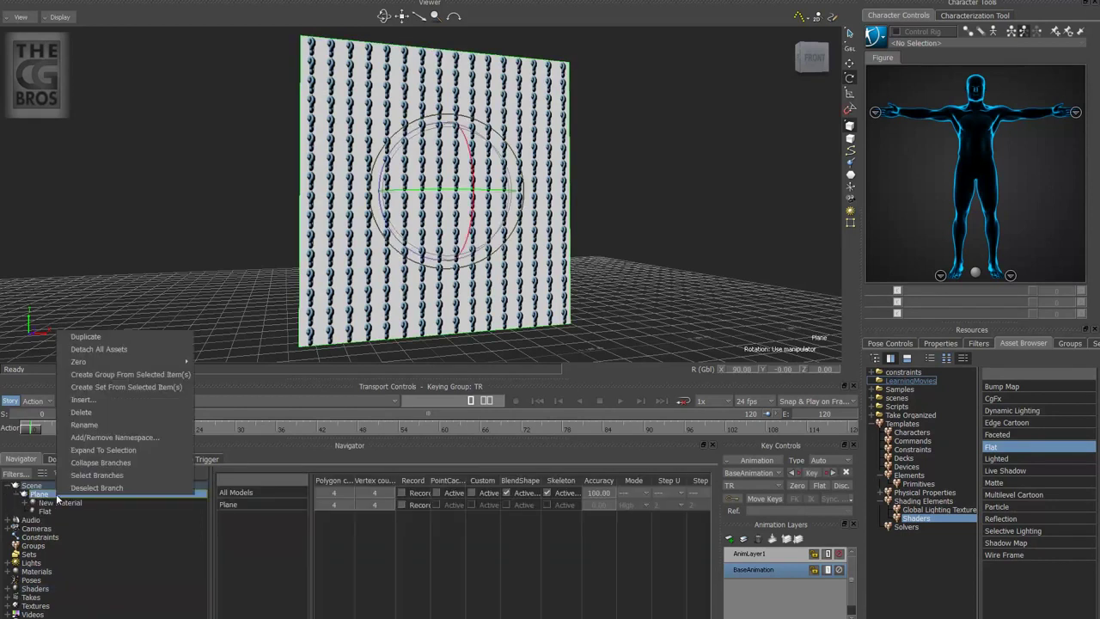
click(84, 424)
text(Palm)
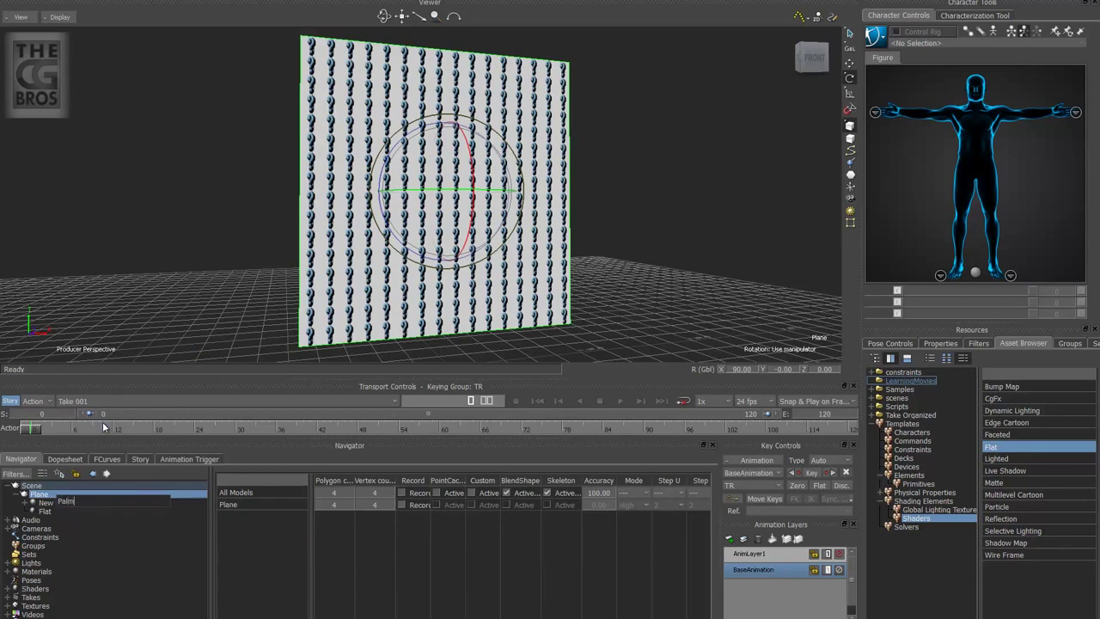
key(Return)
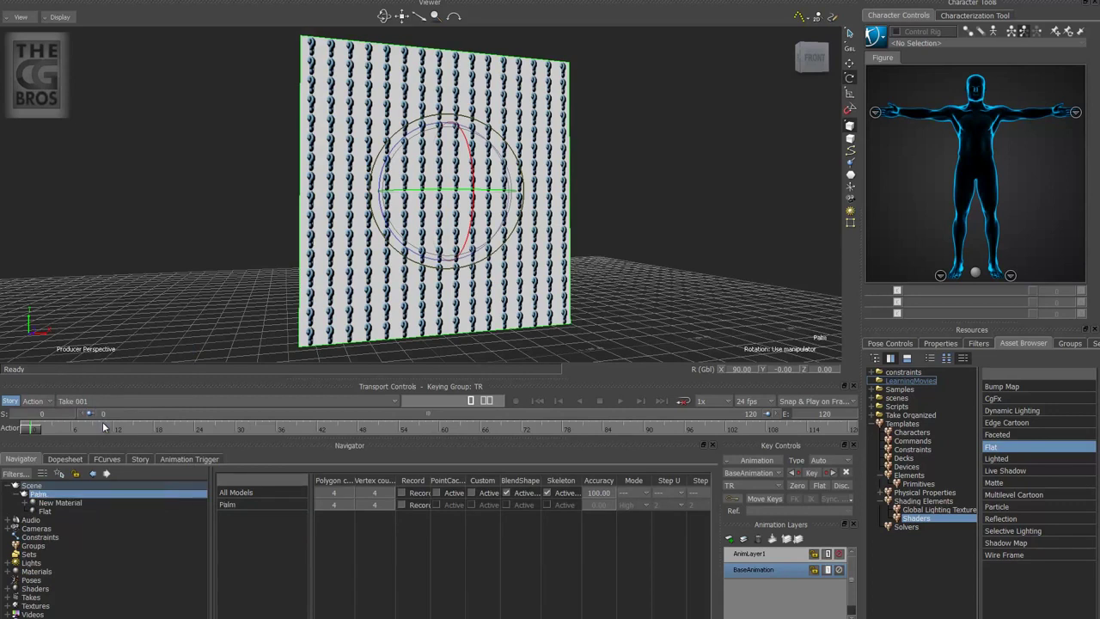
Expand Palm's New Material and show the Diffuse texture's settings.
right_click(51, 495)
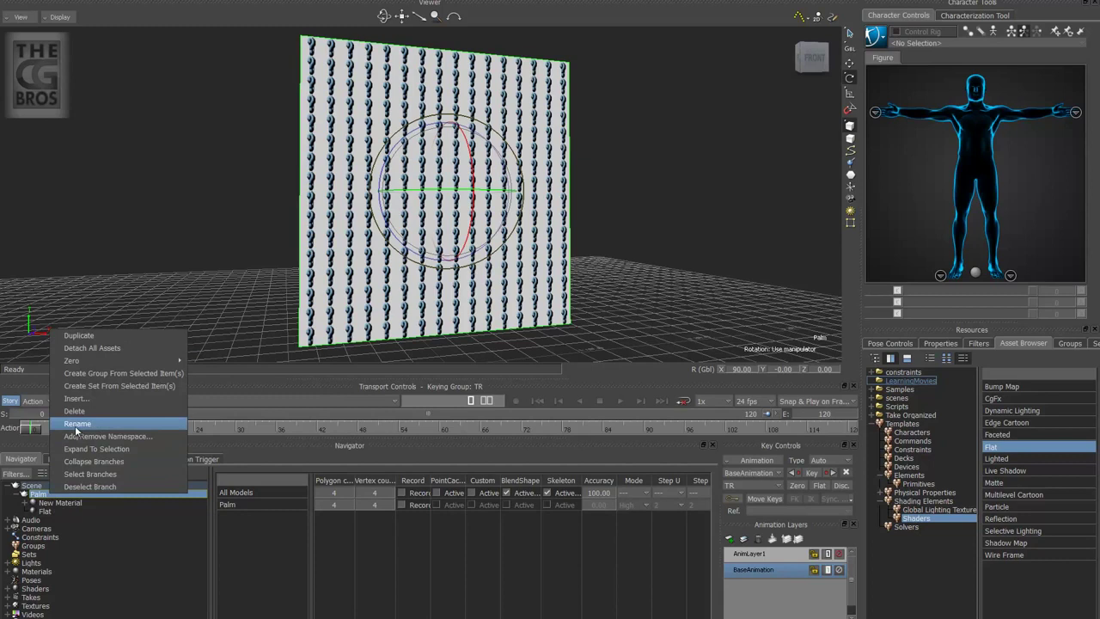
click(527, 12)
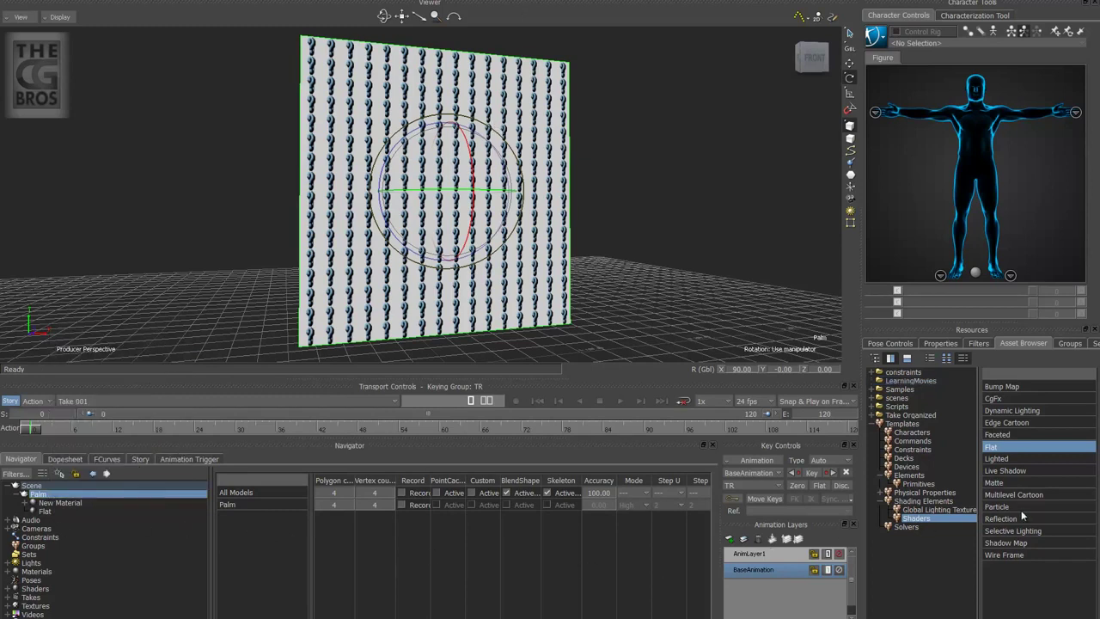
click(45, 511)
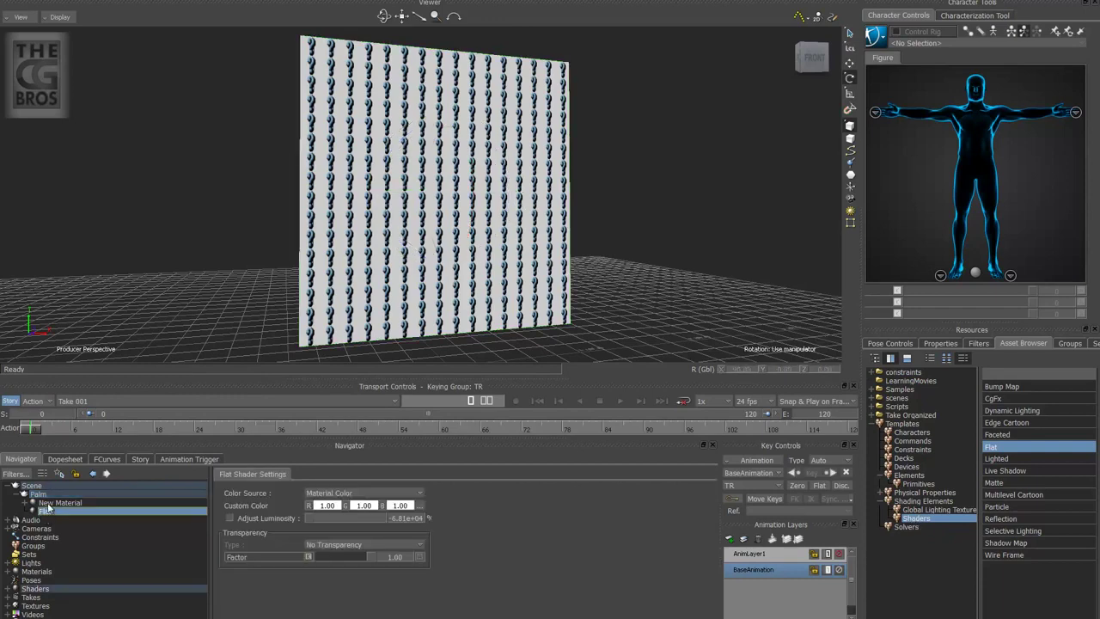
click(49, 504)
click(65, 513)
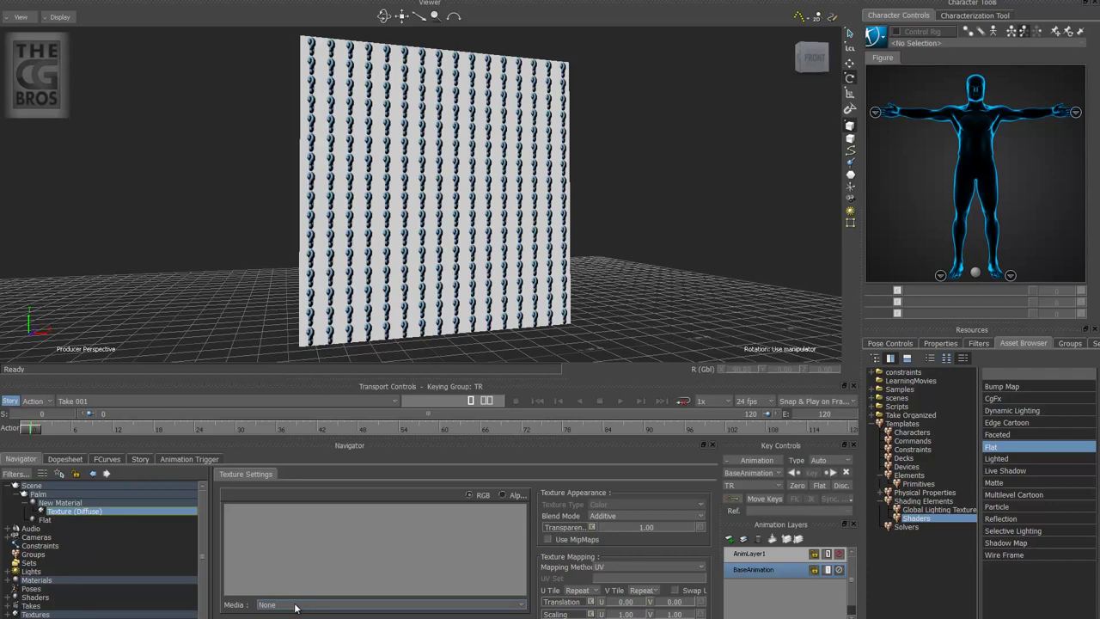
Load Palm 16.png as new media for the plane's diffuse texture.
click(295, 605)
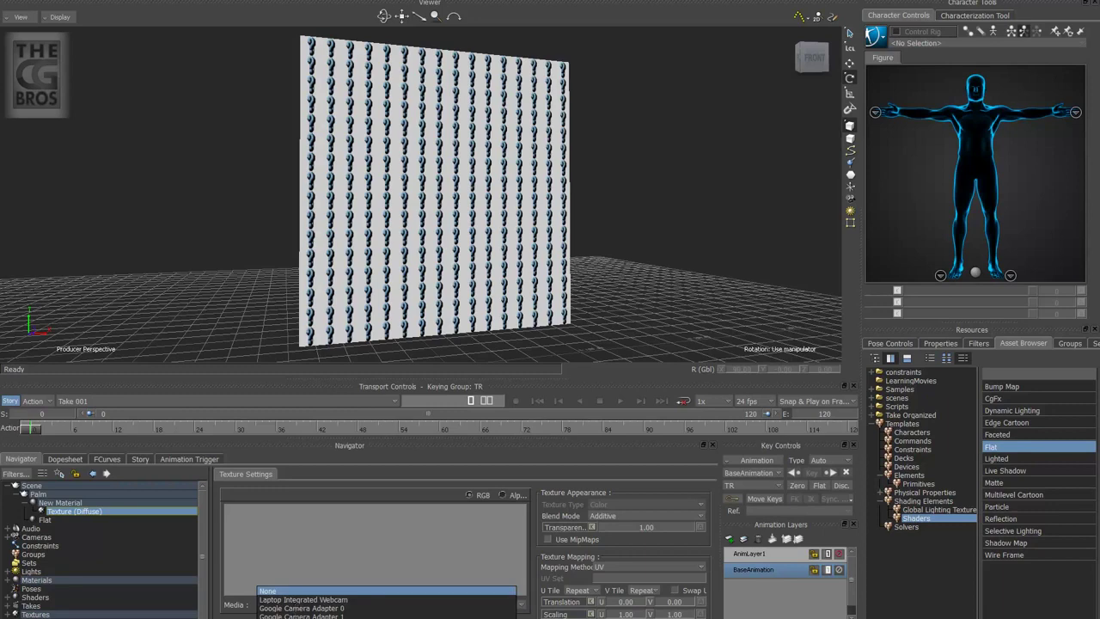
click(300, 615)
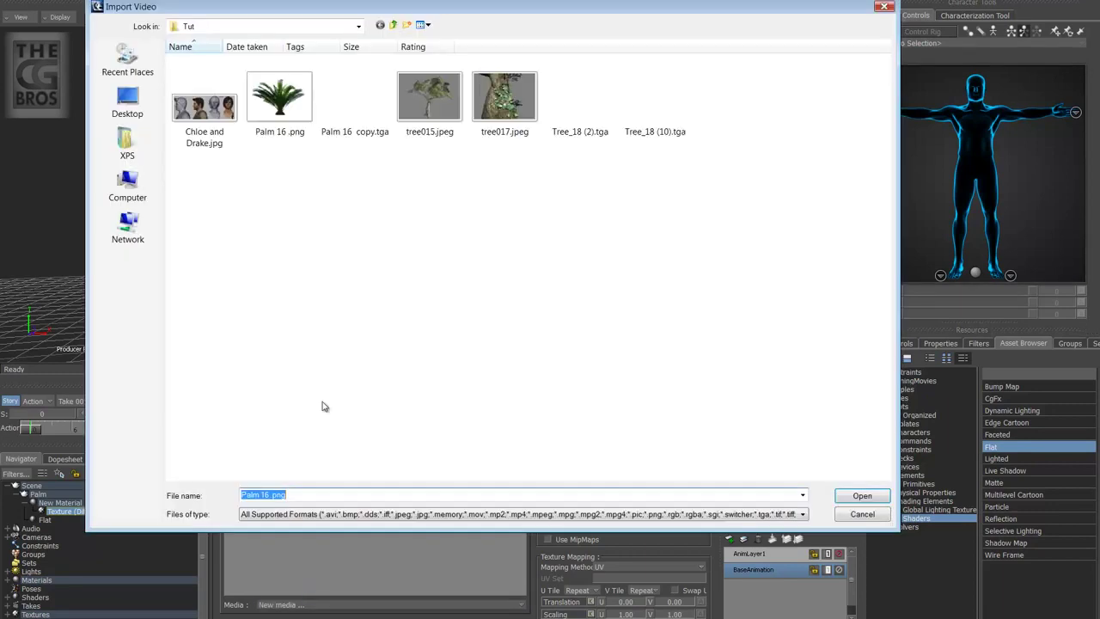
click(291, 104)
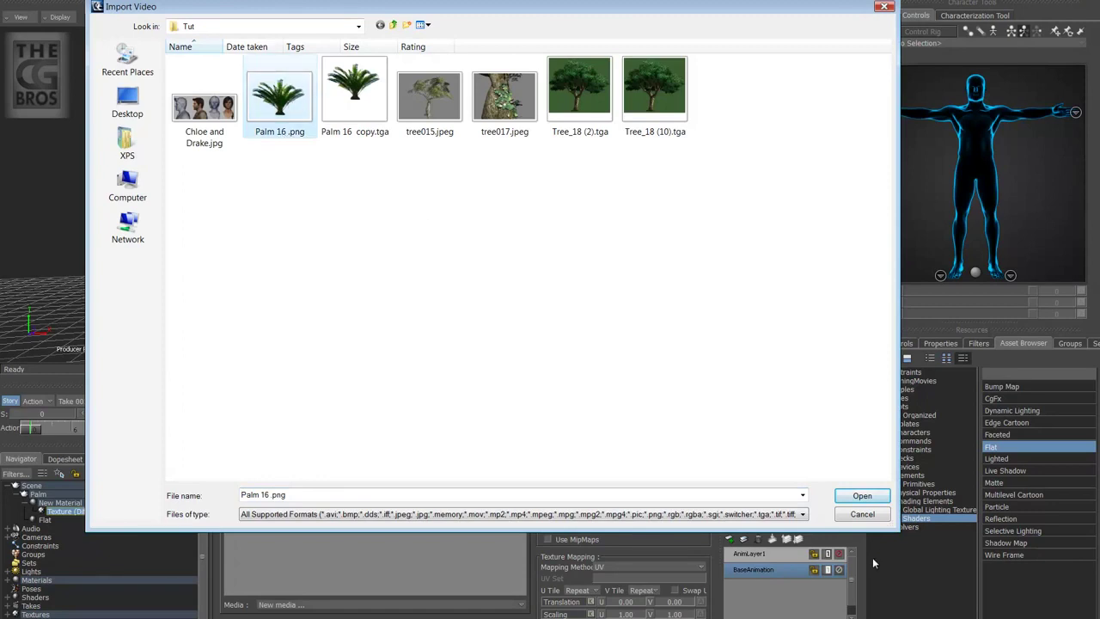
click(877, 497)
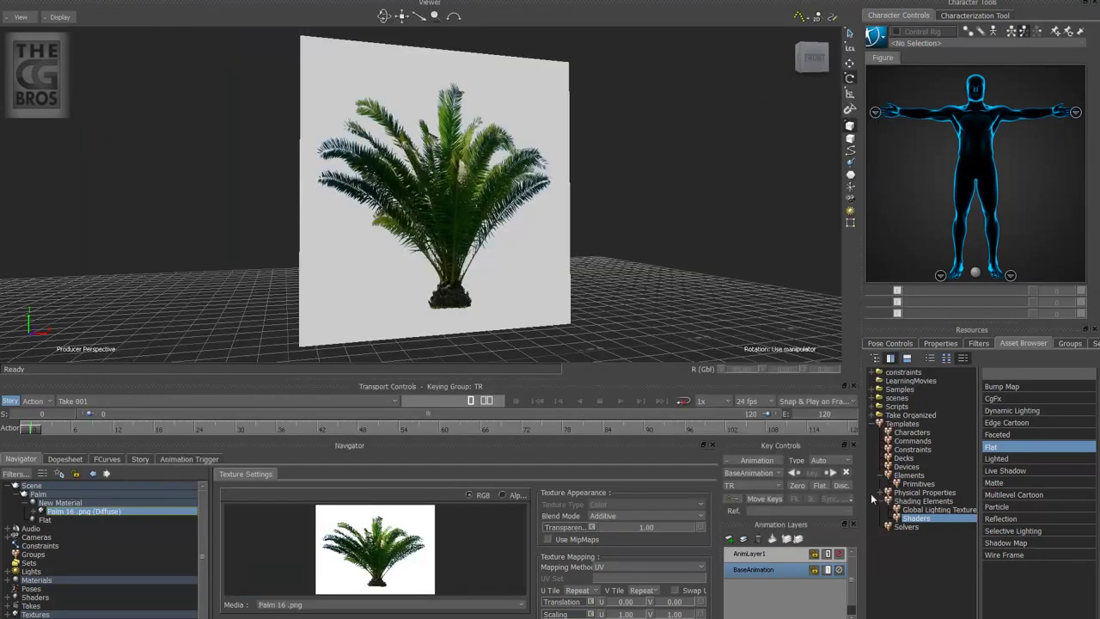
Set the Flat shader's Transparency Type to Matte to hide the palm's white background.
middle_drag(622, 253, 516, 261)
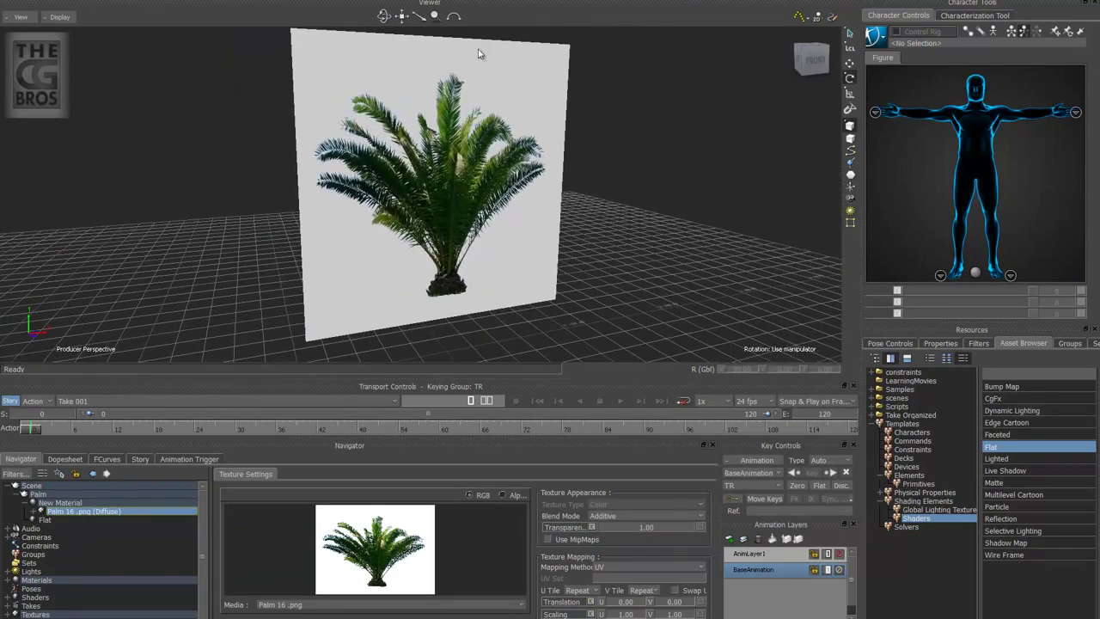
mouse_move(652, 270)
middle_down()
mouse_move(501, 260)
mouse_move(668, 261)
mouse_move(646, 267)
middle_up()
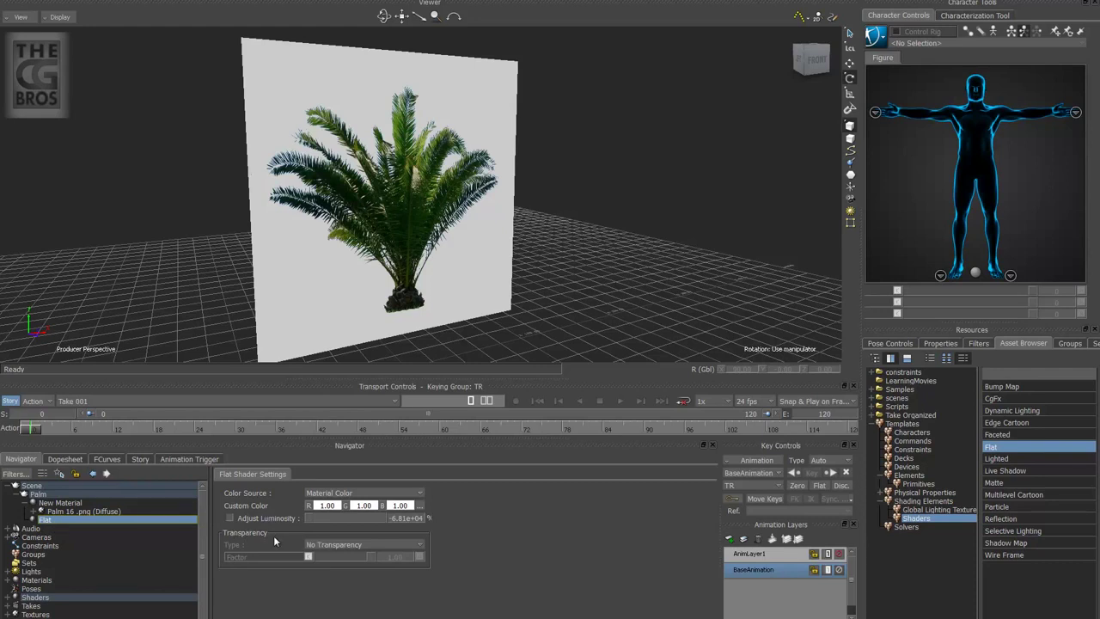
click(340, 546)
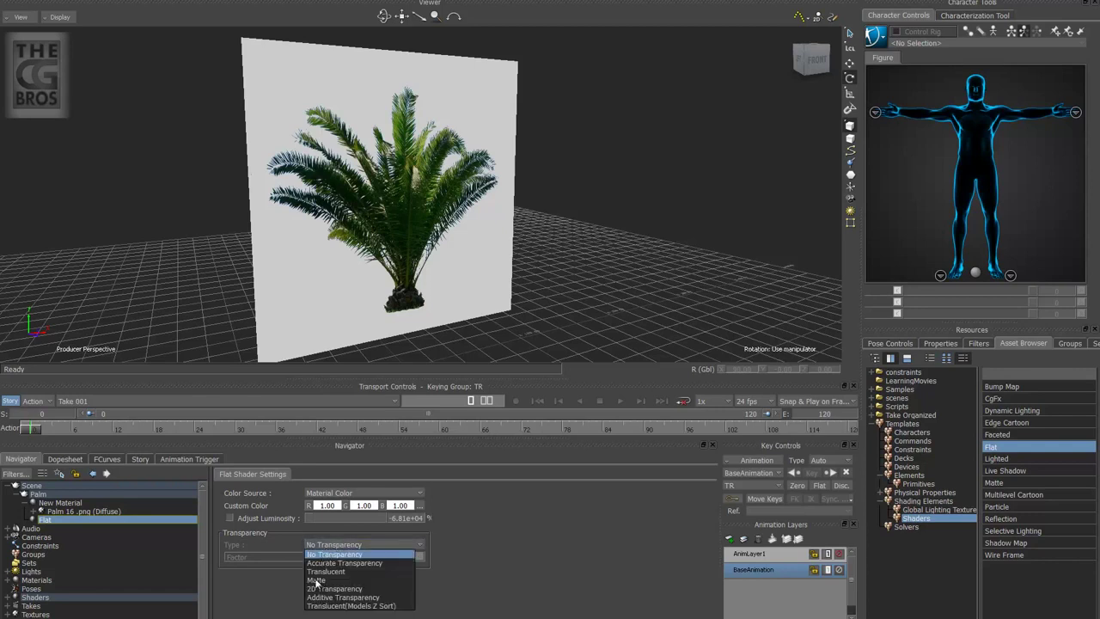
click(316, 580)
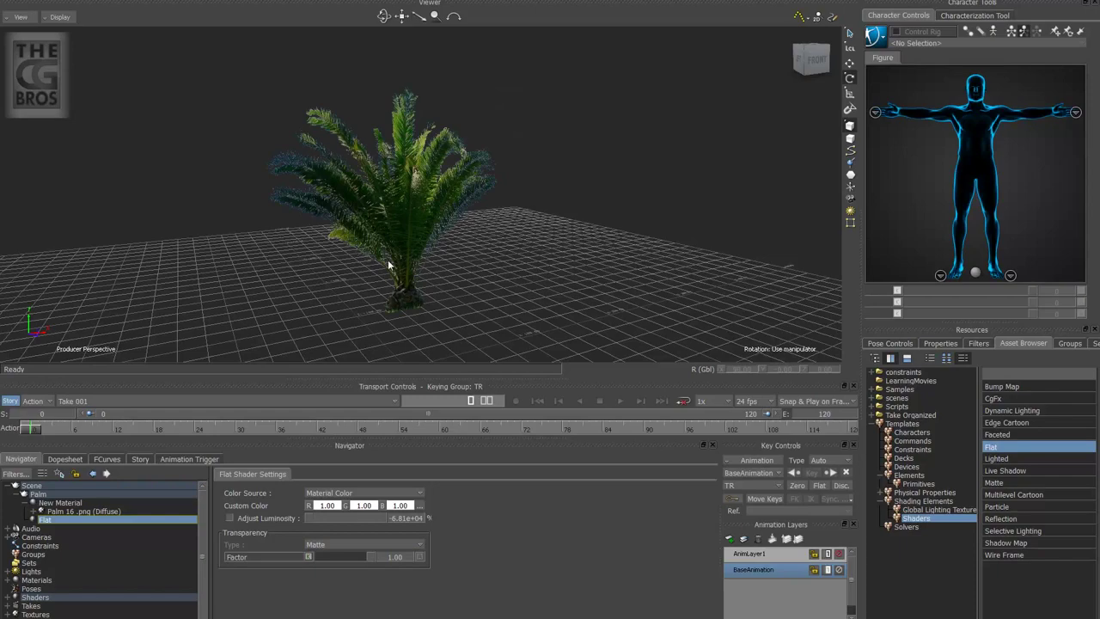
ctrl+shift+drag(388, 263, 486, 261)
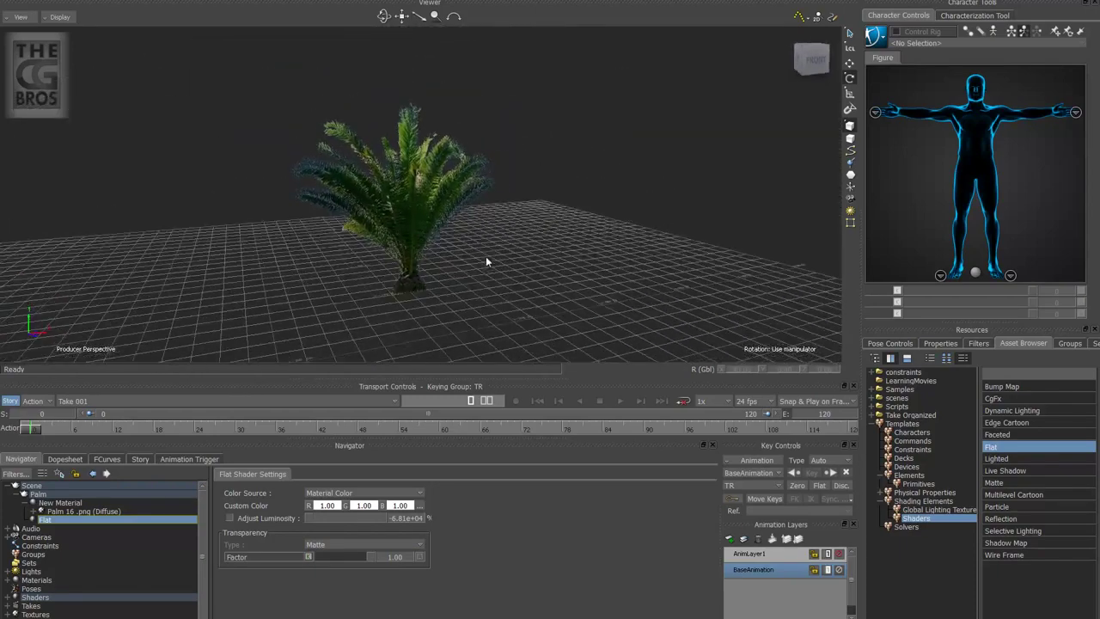
click(420, 201)
Move the palm down on Y to about 81 so its base rests on the grid.
key(t)
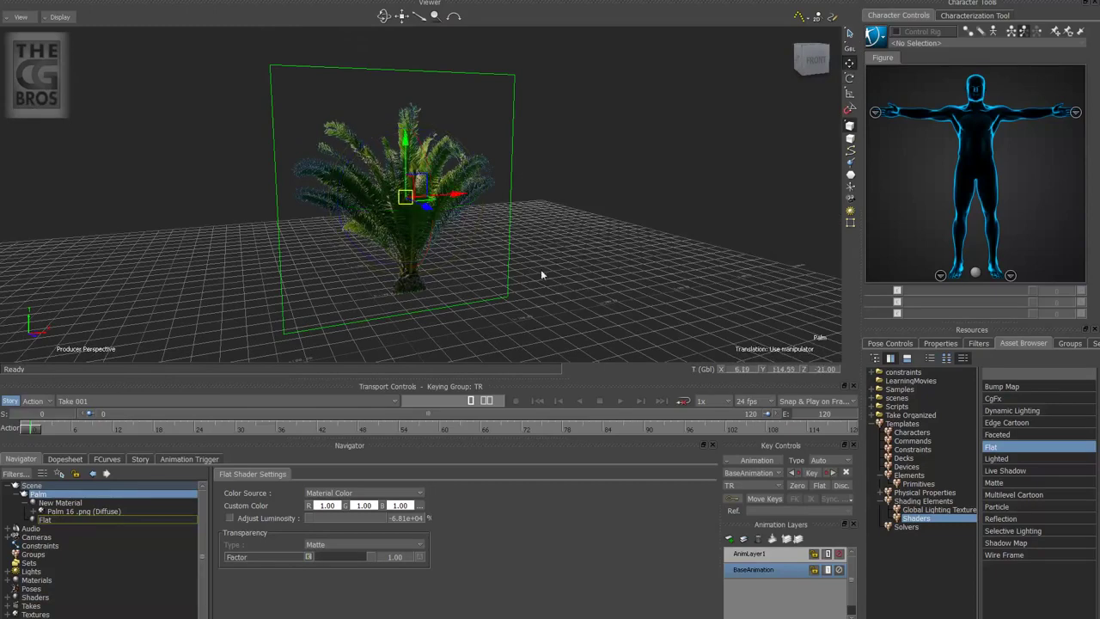
ctrl+shift+drag(541, 275, 569, 260)
drag(401, 140, 397, 185)
ctrl+shift+drag(538, 300, 515, 237)
drag(397, 89, 397, 102)
ctrl+shift+drag(541, 177, 557, 238)
click(584, 181)
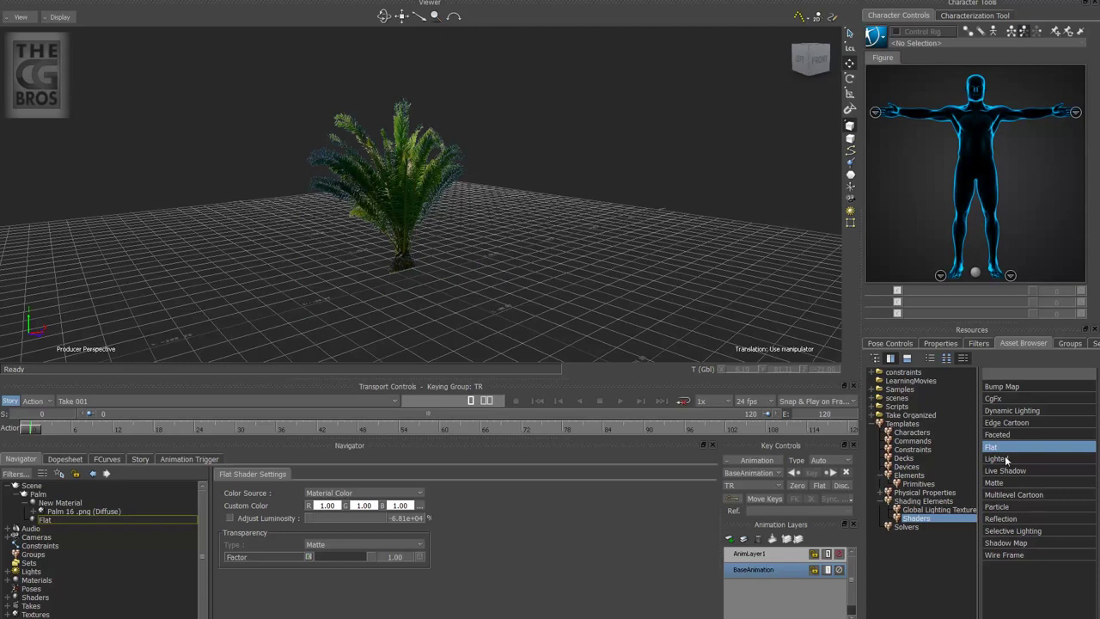
Add a second plane and set its Y and Z positions to 0.
click(916, 486)
drag(996, 435, 583, 179)
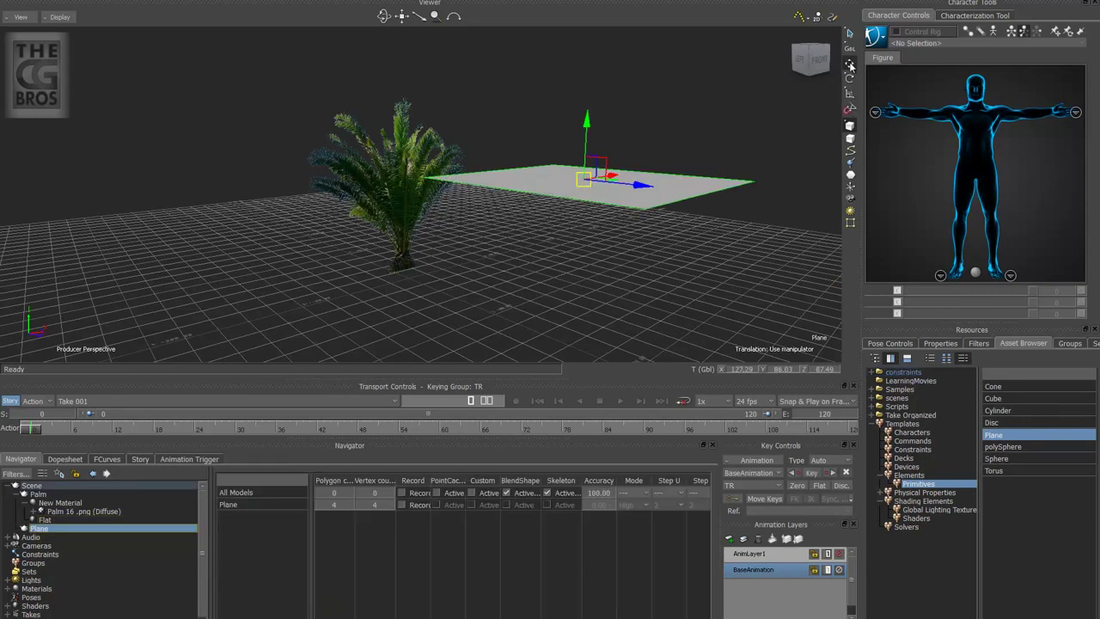
double_click(783, 370)
text(0)
key(Return)
double_click(822, 370)
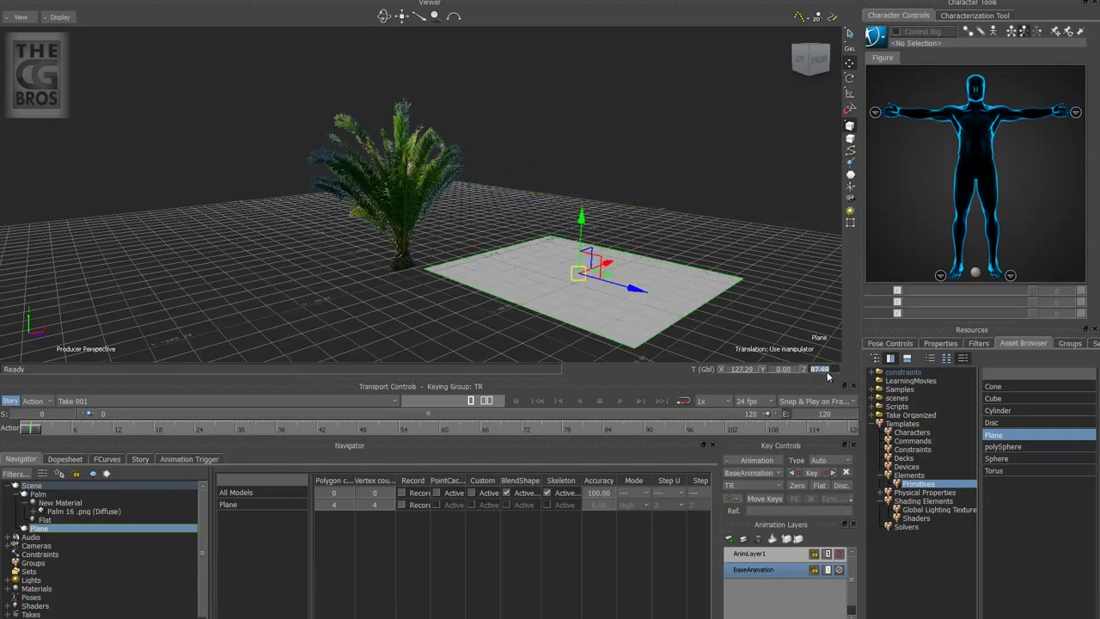
text(0)
key(Return)
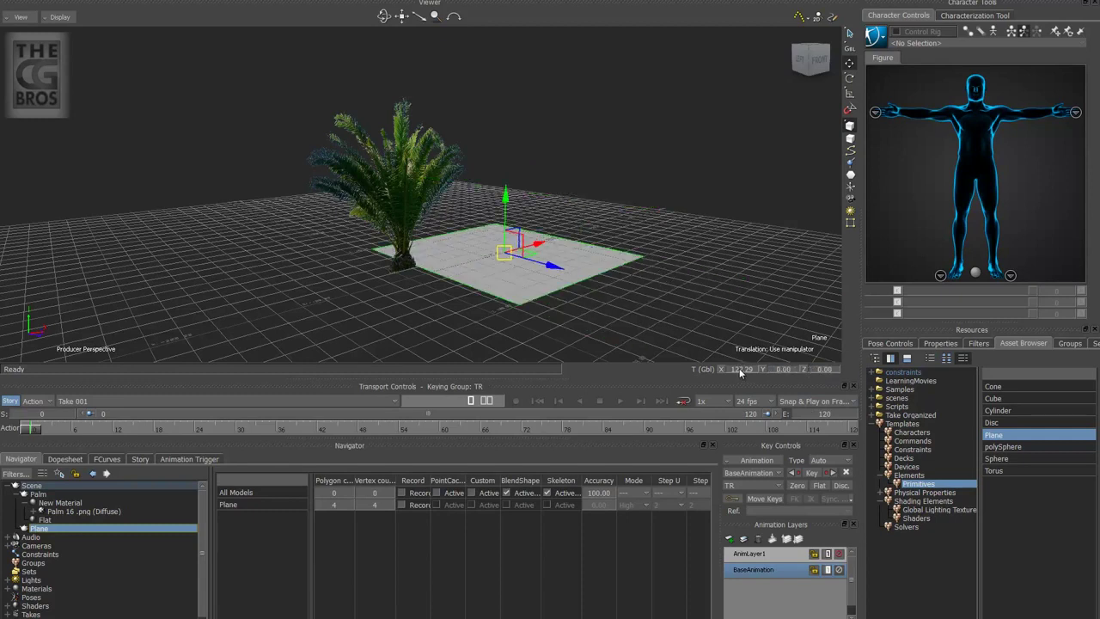
Center the plane at X 0 and scale it uniformly to about 11.54.
key(Escape)
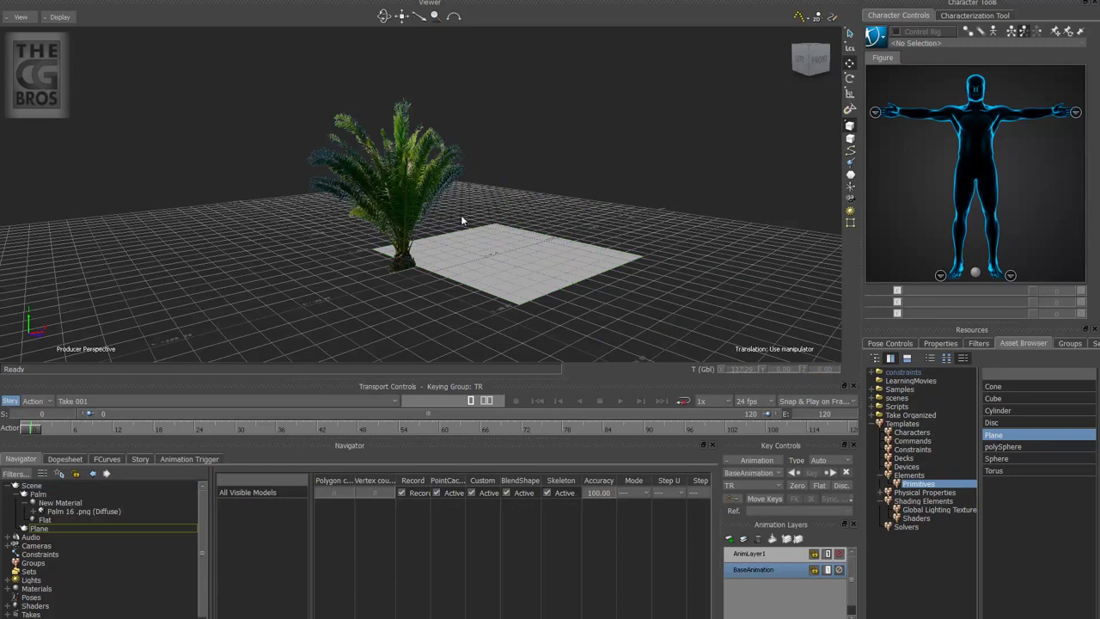
click(525, 258)
double_click(748, 370)
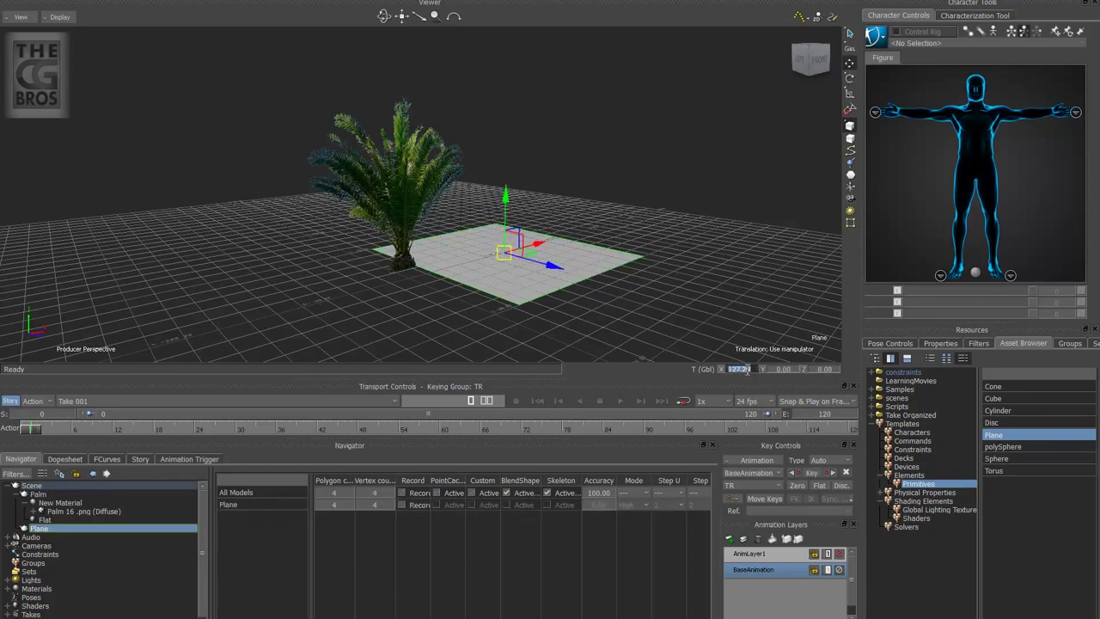
text(0)
key(Return)
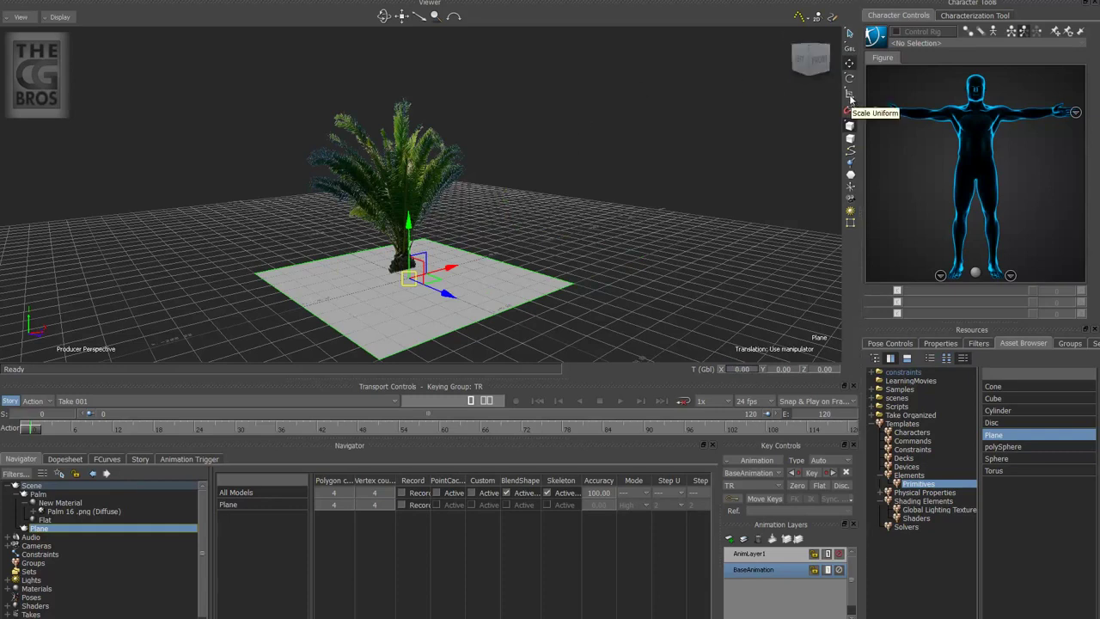
click(850, 93)
drag(411, 280, 1016, 287)
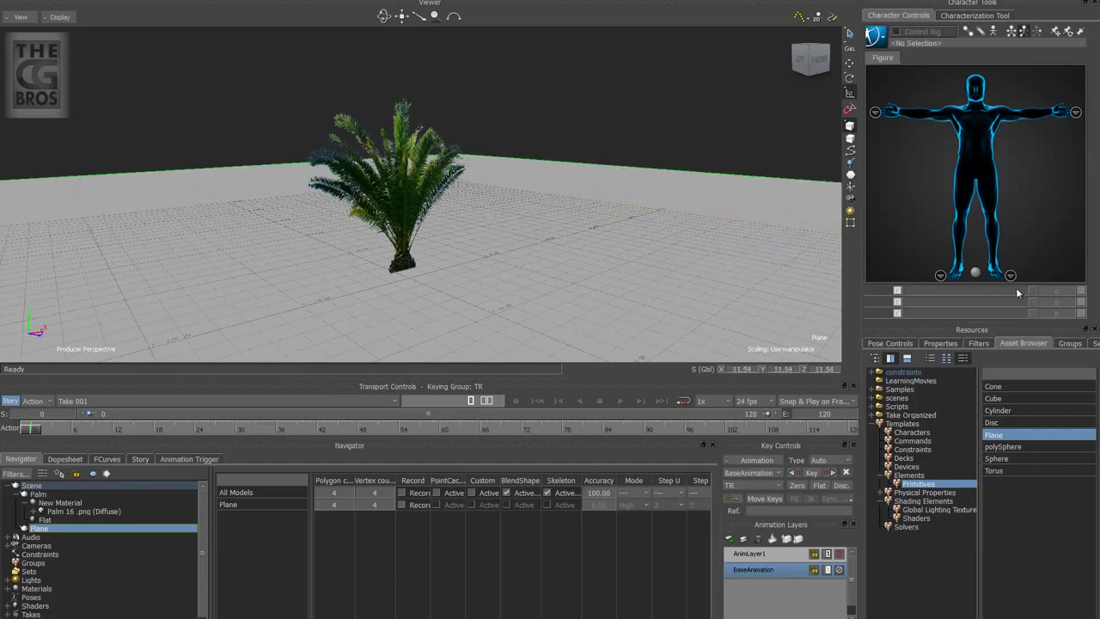
click(662, 98)
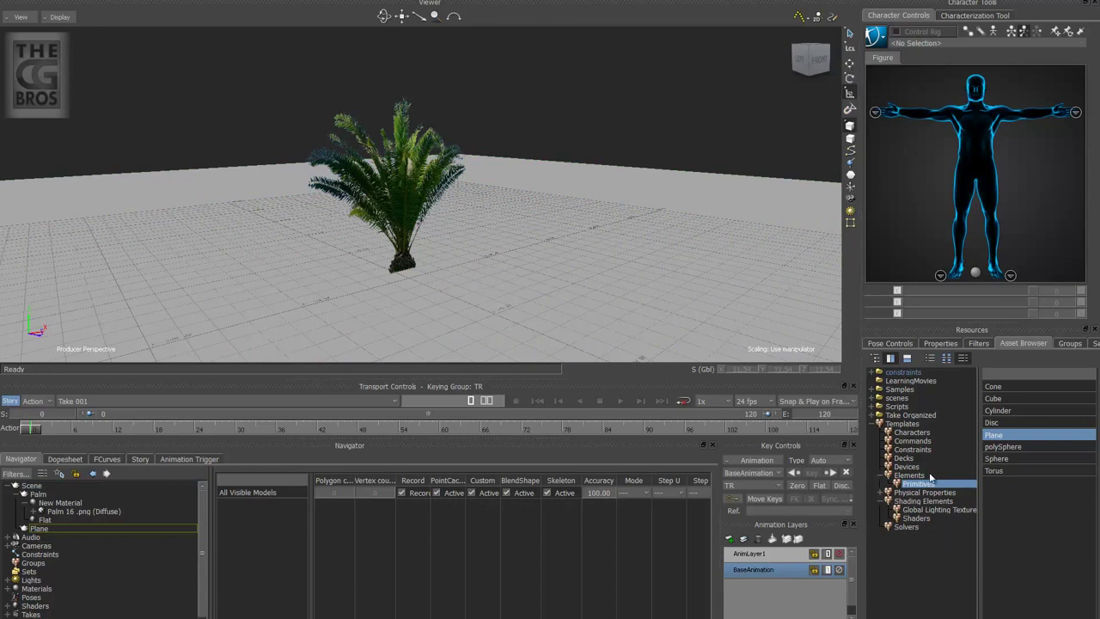
Apply the Live Shadow shader to the ground plane using Replace by Type.
click(916, 518)
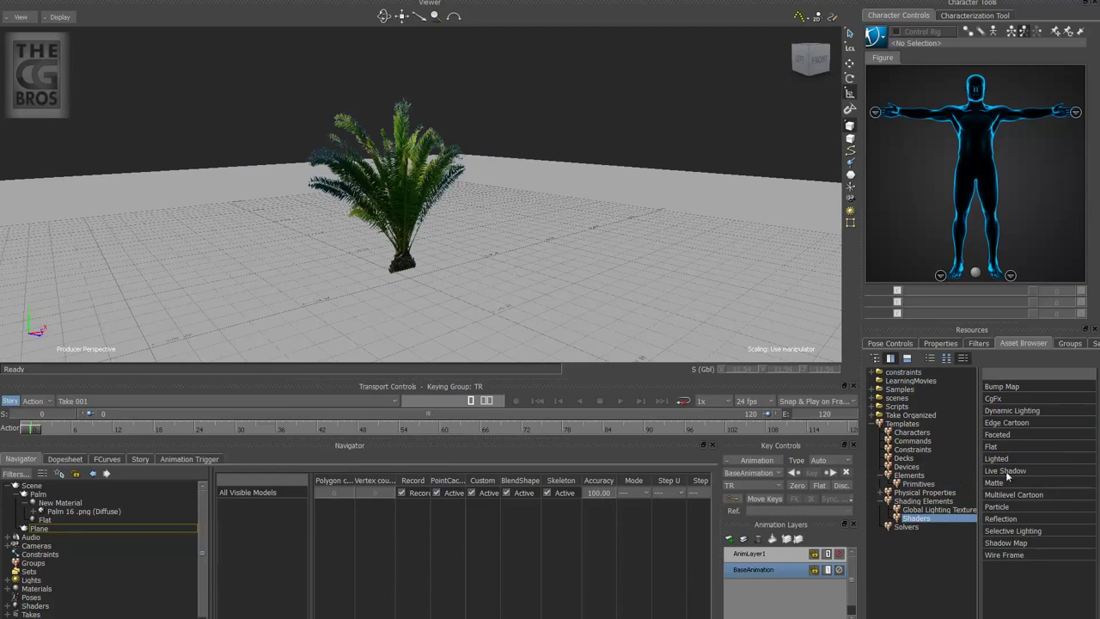
drag(1004, 474, 655, 177)
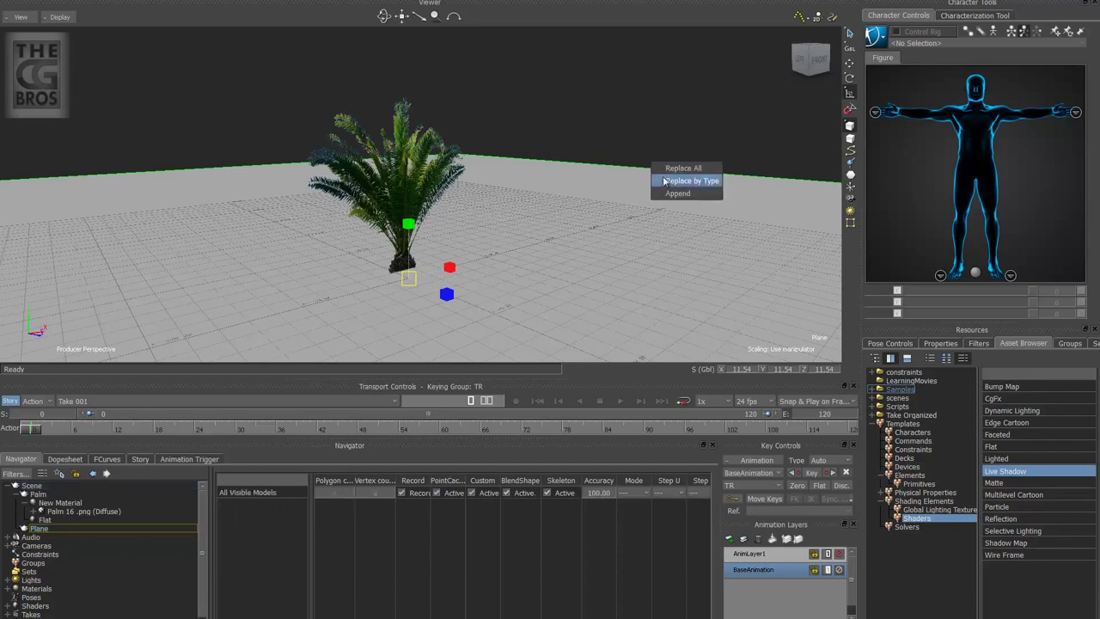
click(681, 179)
click(660, 234)
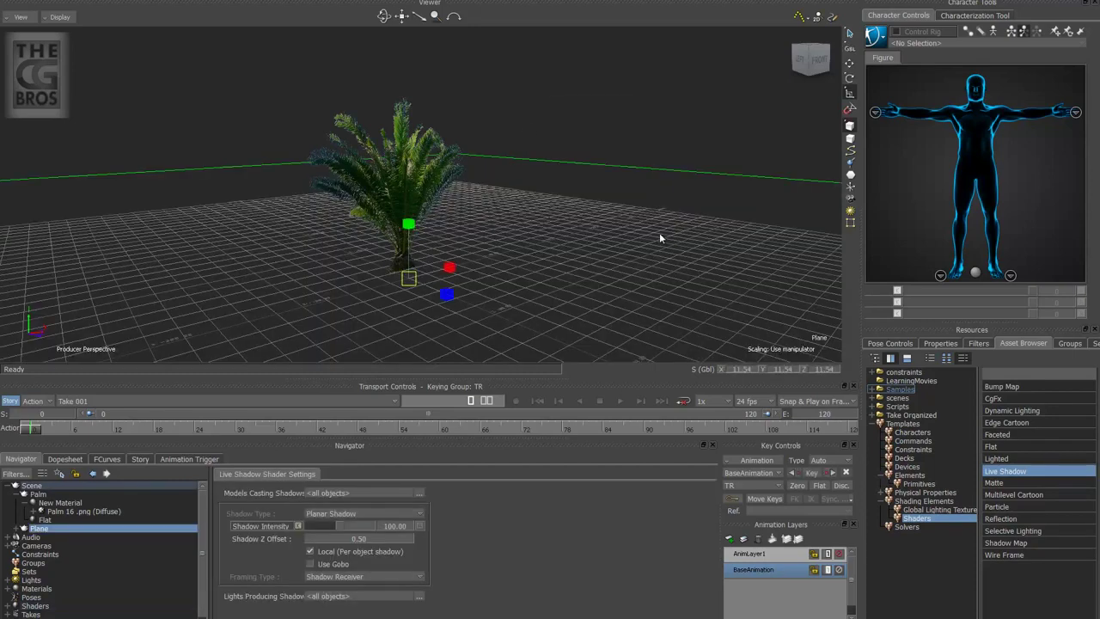
click(664, 122)
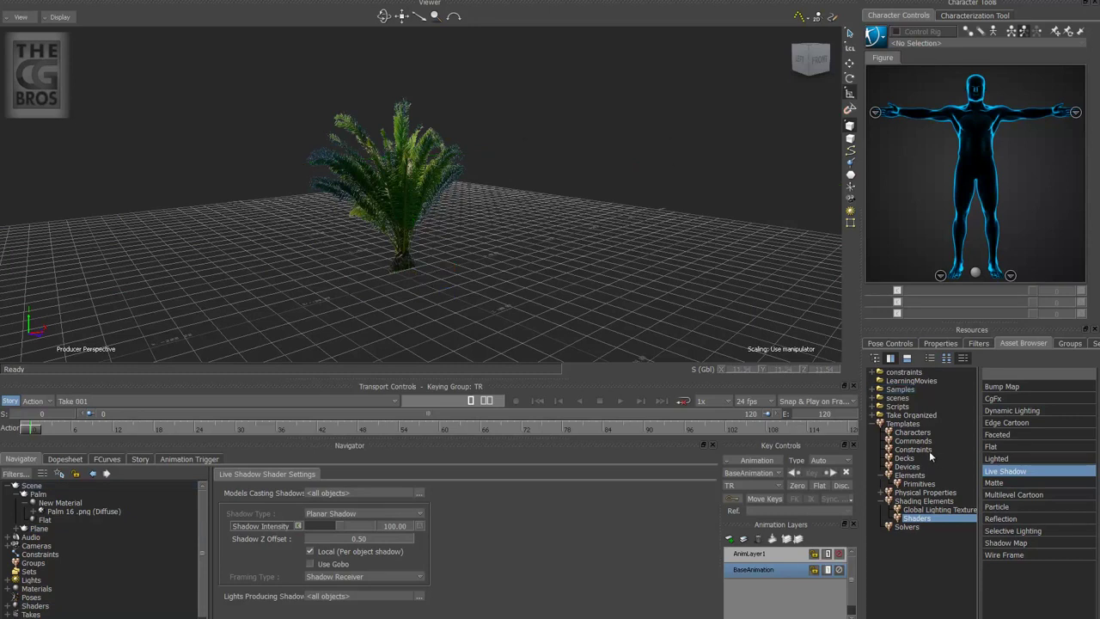
Add a Light from the Elements templates into the viewport.
click(910, 475)
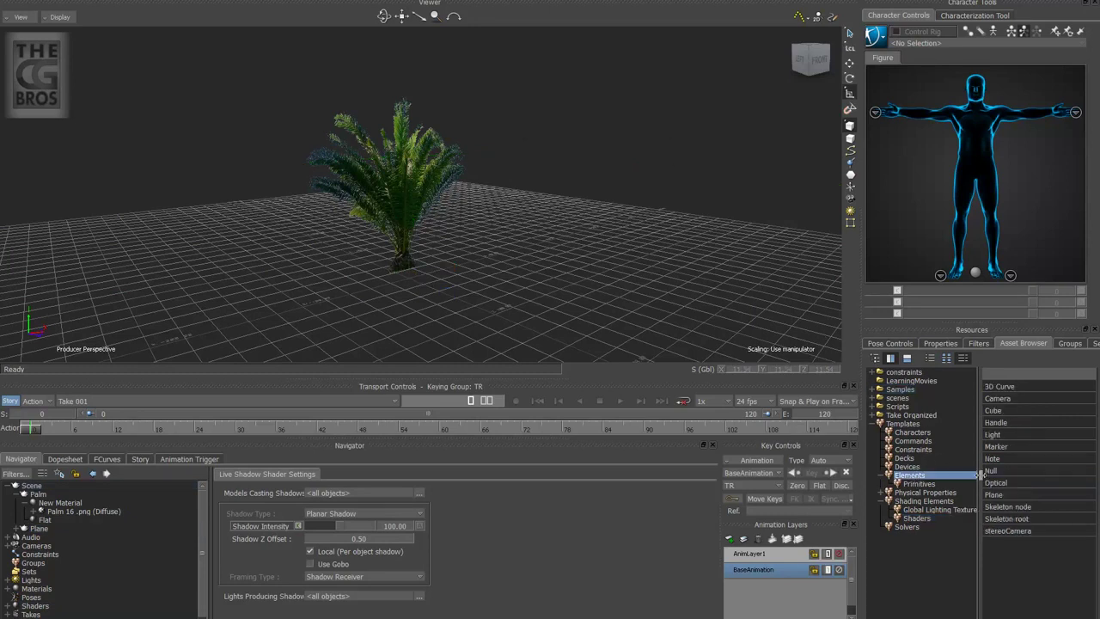
click(995, 435)
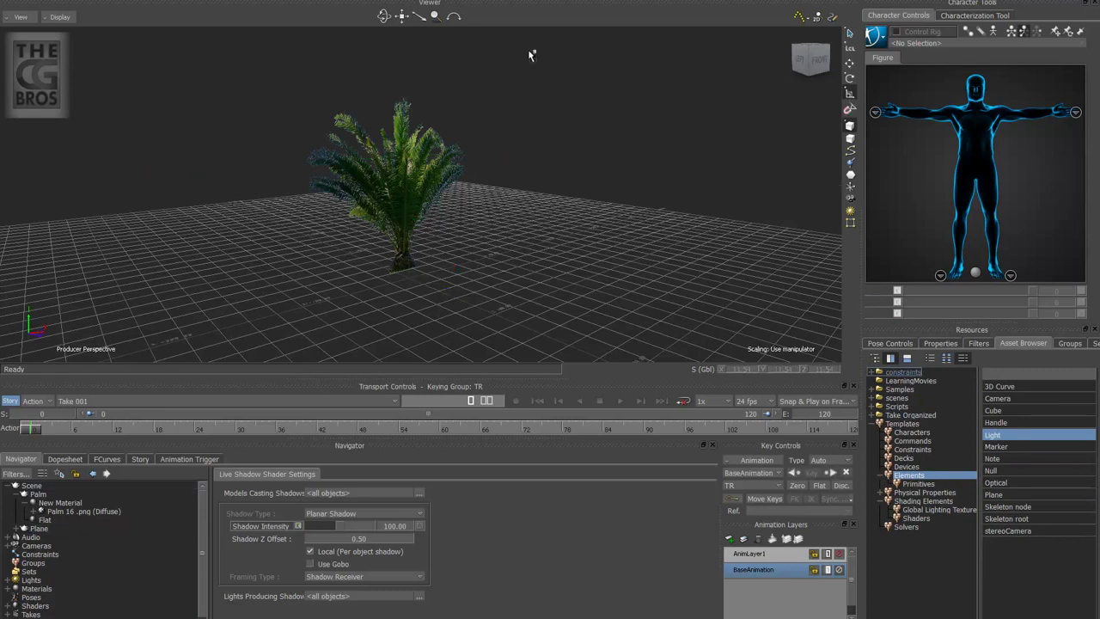
drag(157, 55, 155, 53)
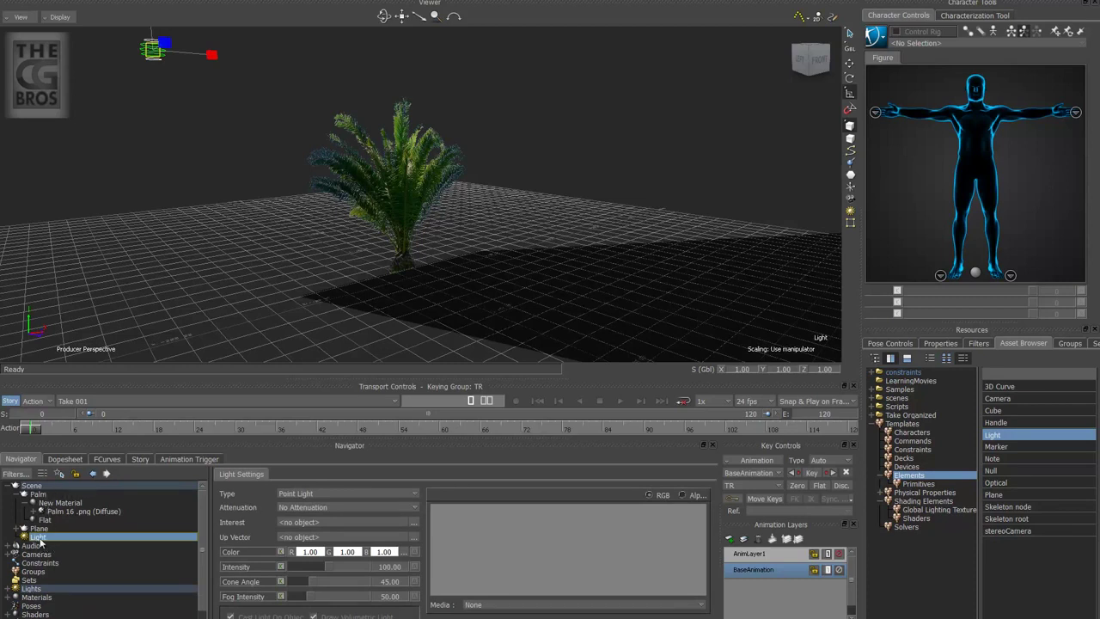
Change the light's type to Spot Light in Light Settings.
click(86, 536)
click(145, 535)
click(307, 495)
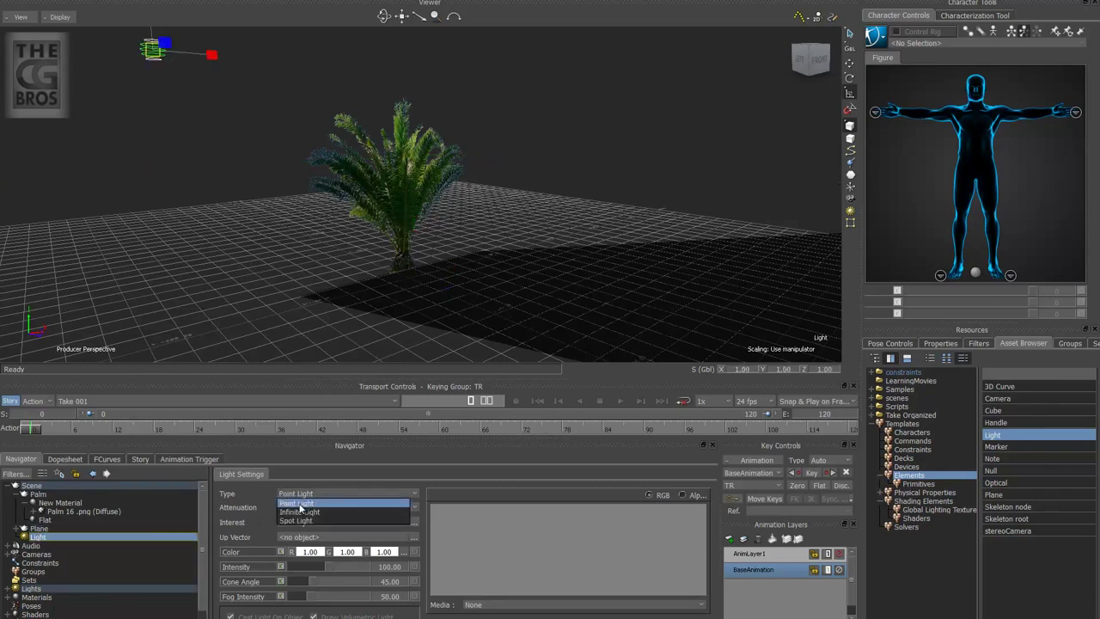
click(297, 519)
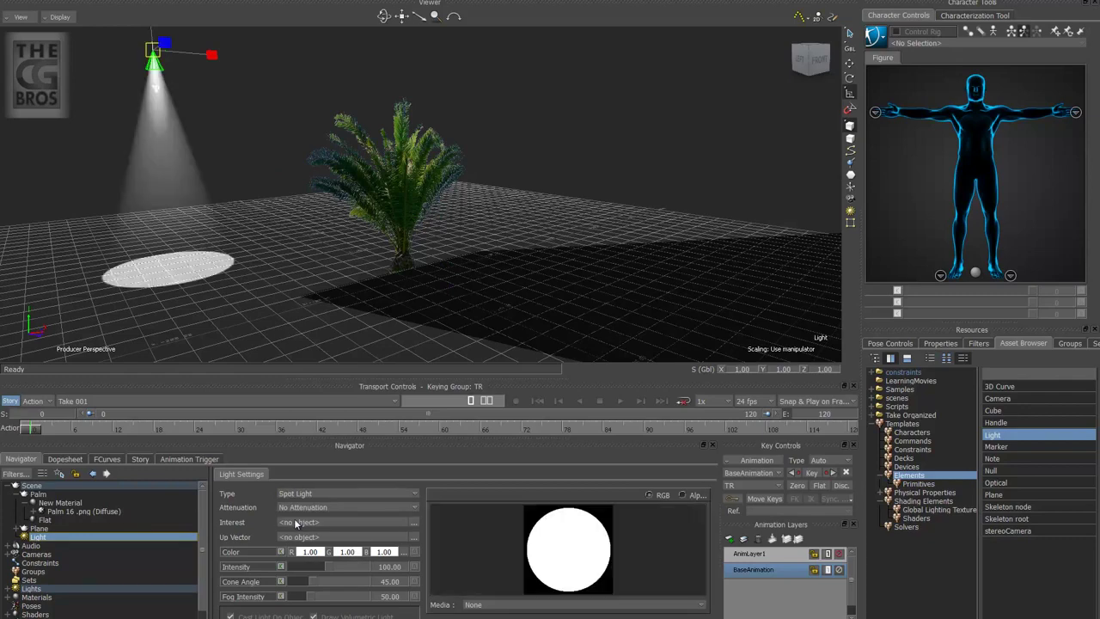
scroll(542, 263, down, 2)
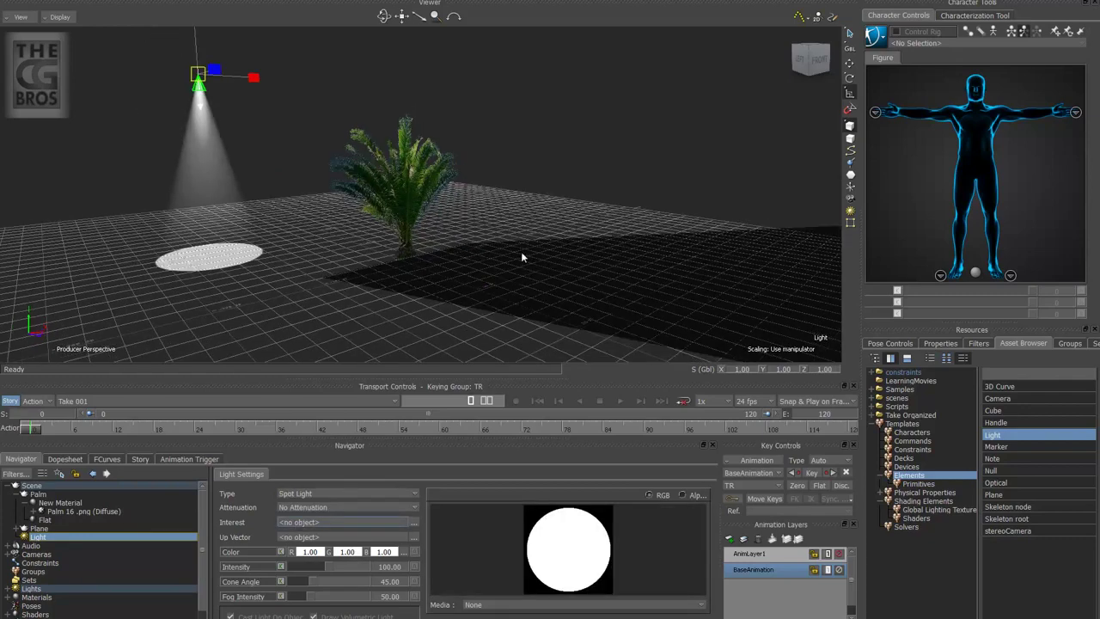
scroll(541, 253, up, 3)
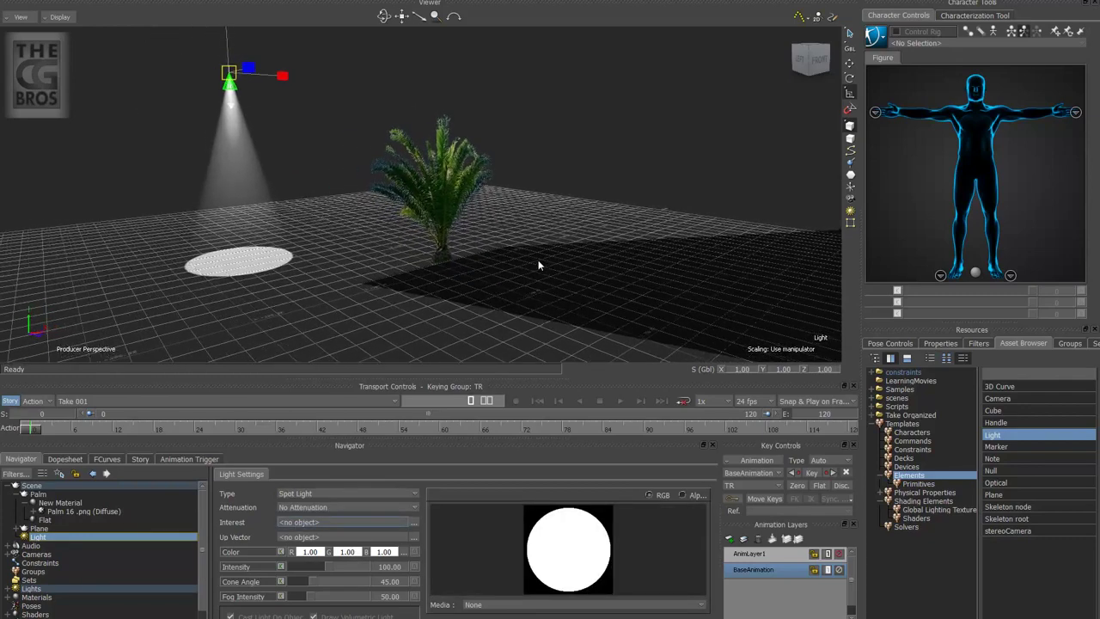
Tilt and rotate the spotlight, then move it so its pool surrounds the palm.
key(r)
drag(251, 98, 244, 77)
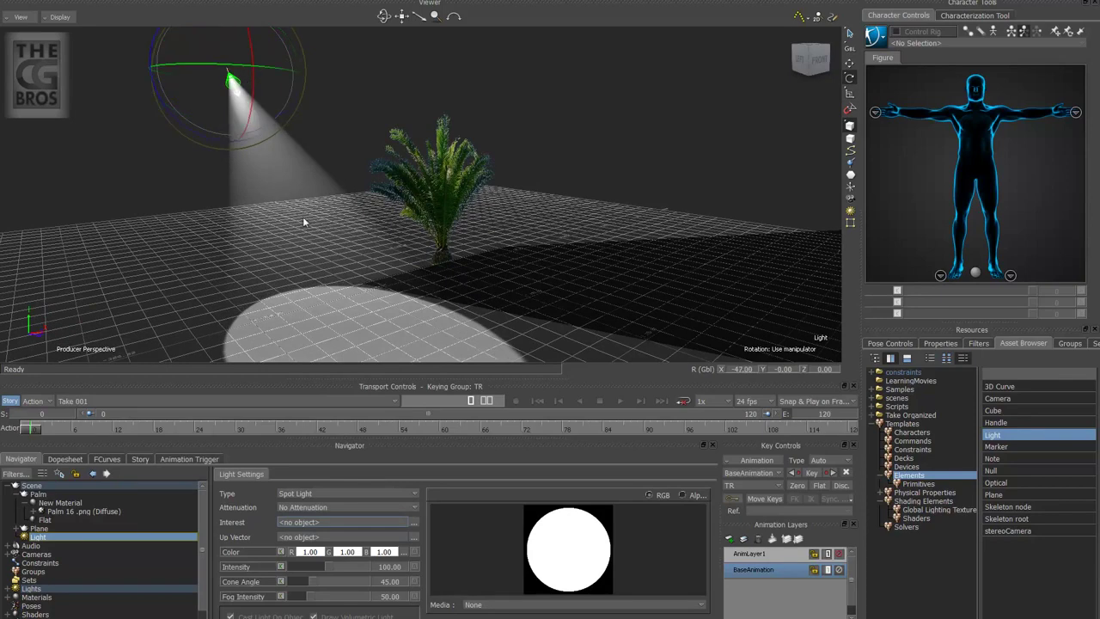
drag(255, 135, 361, 193)
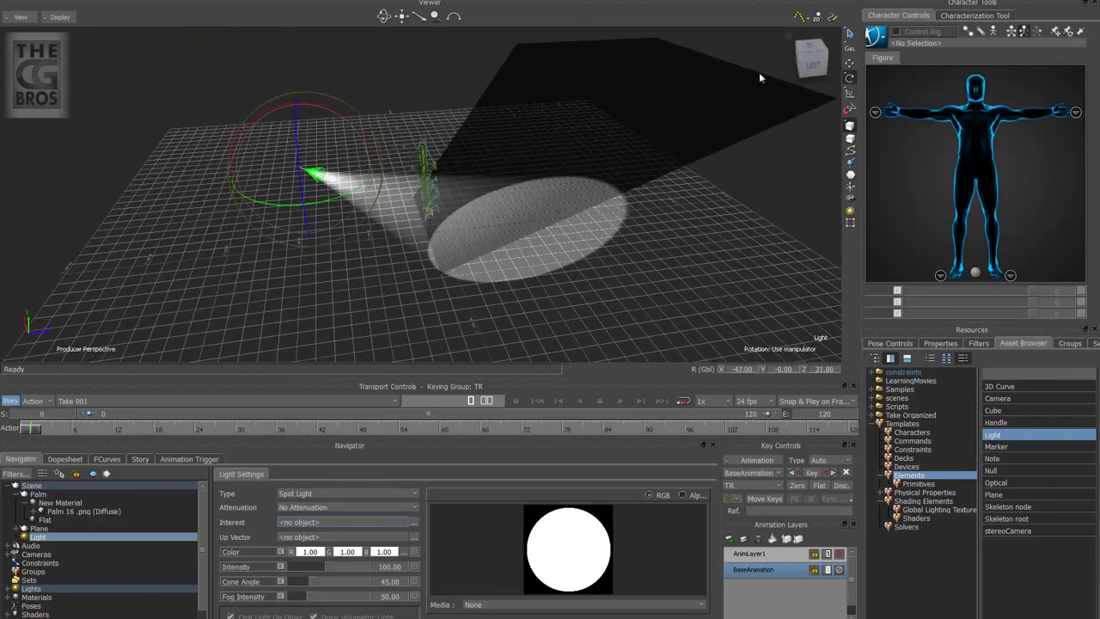
click(849, 63)
ctrl+shift+drag(567, 252, 567, 314)
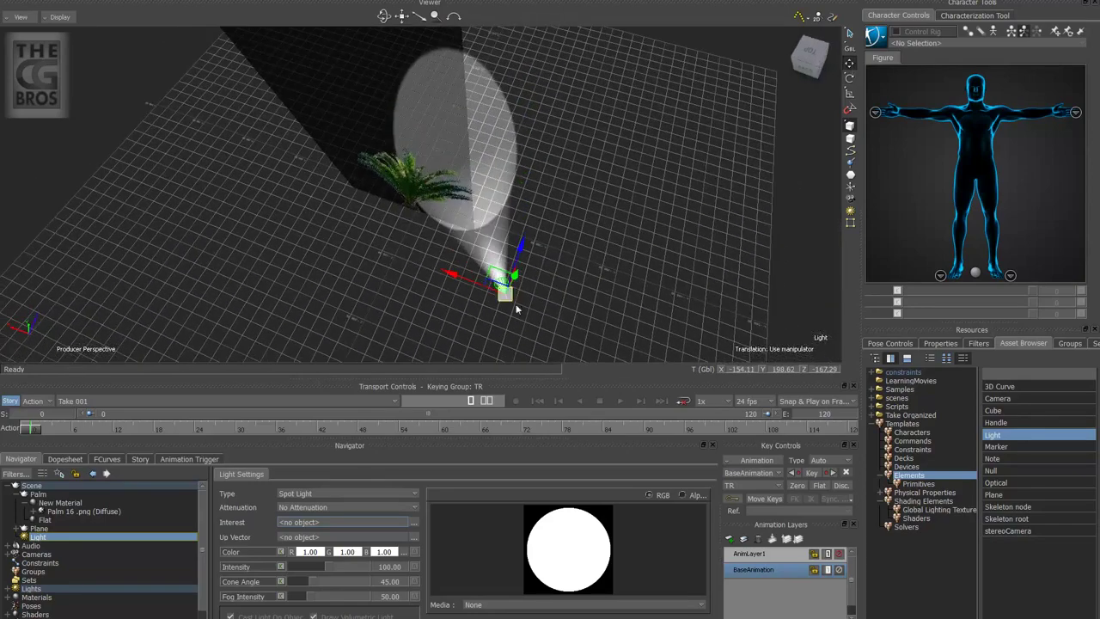
drag(504, 280, 466, 350)
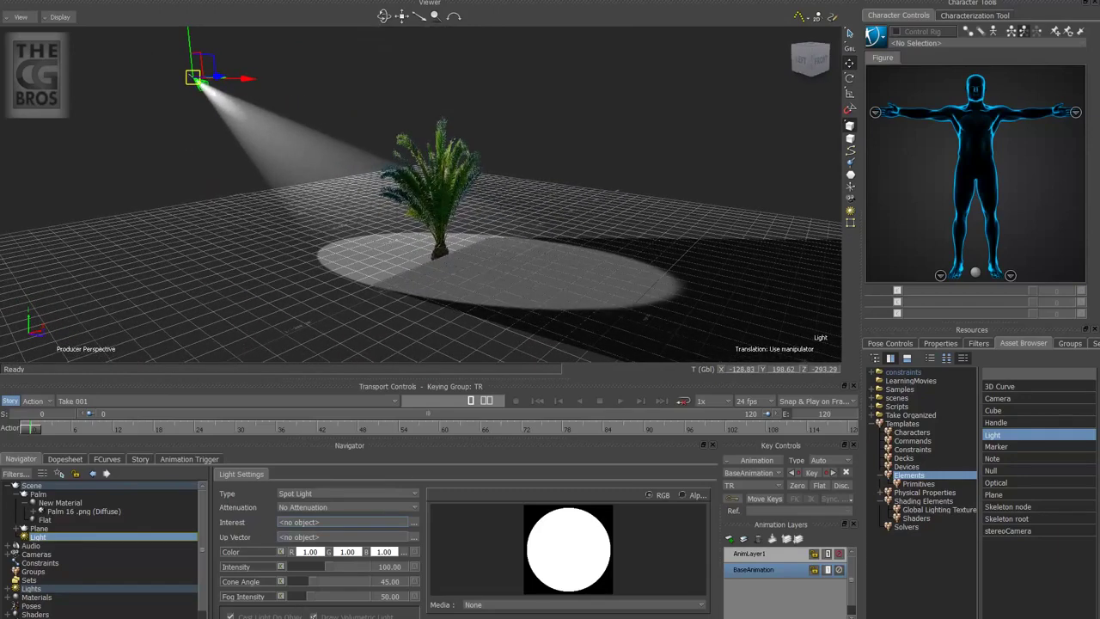
Turn off Draw Volumetric Light and hide the spotlight's ground pool.
click(314, 616)
mouse_move(366, 303)
ctrl+shift+mouse_down()
mouse_move(376, 306)
mouse_move(358, 400)
ctrl+shift+mouse_up()
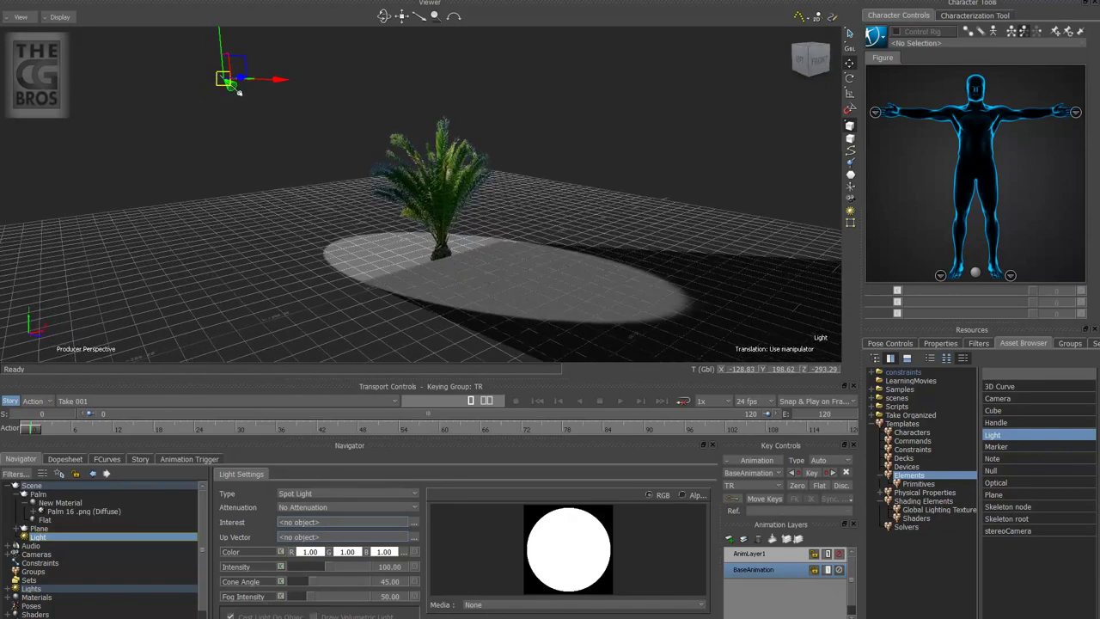
click(231, 617)
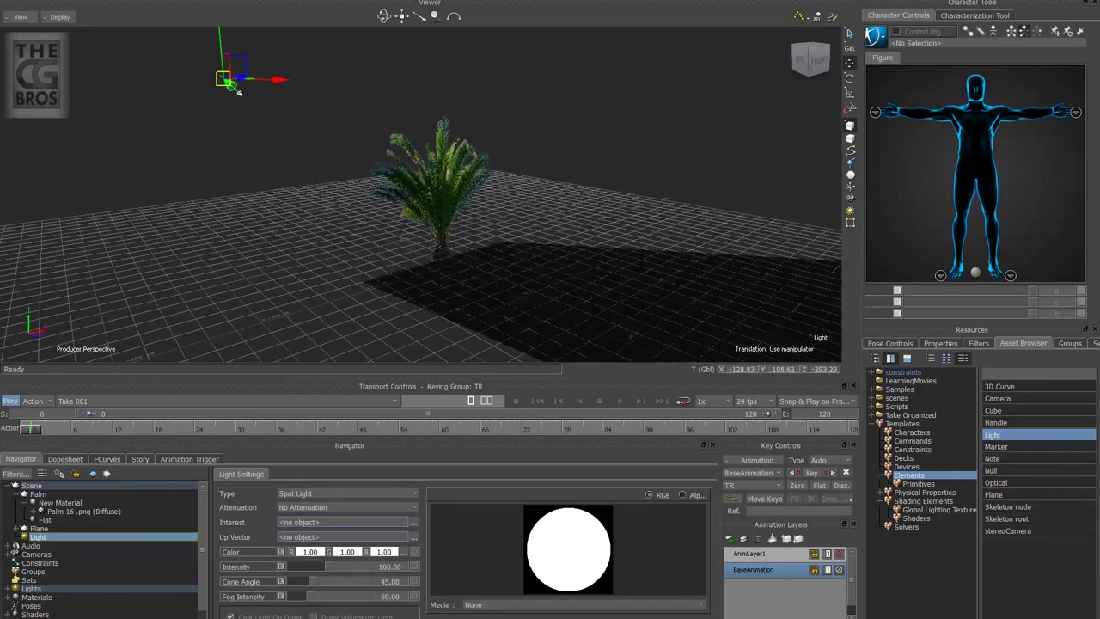
ctrl+shift+drag(280, 273, 481, 275)
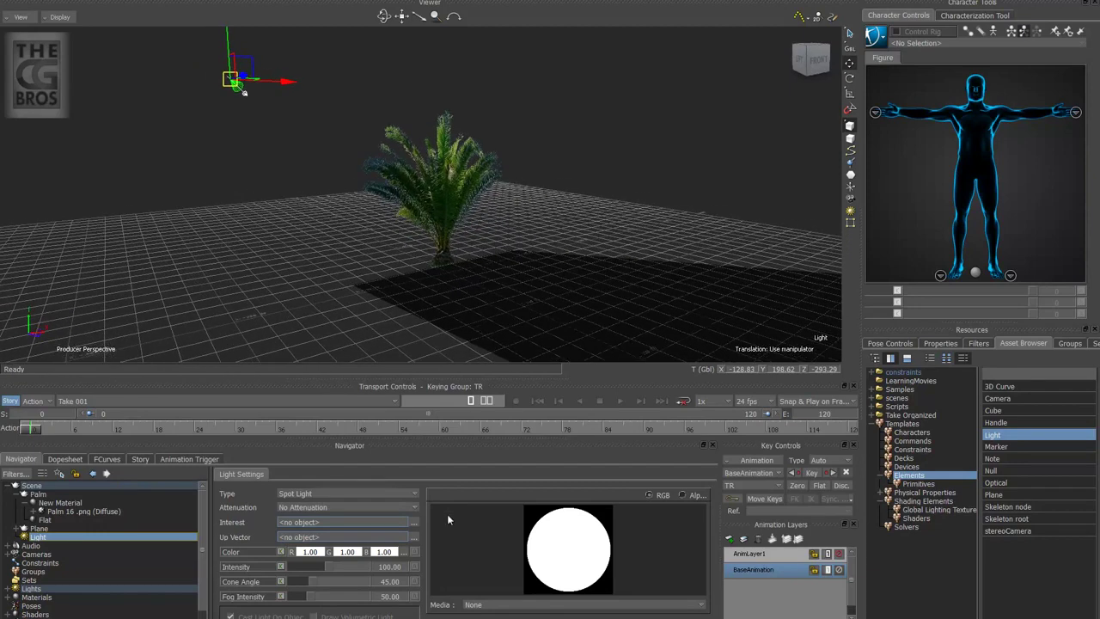
Set the plane's Live Shadow shader type to Projective Shadow.
double_click(42, 529)
click(57, 538)
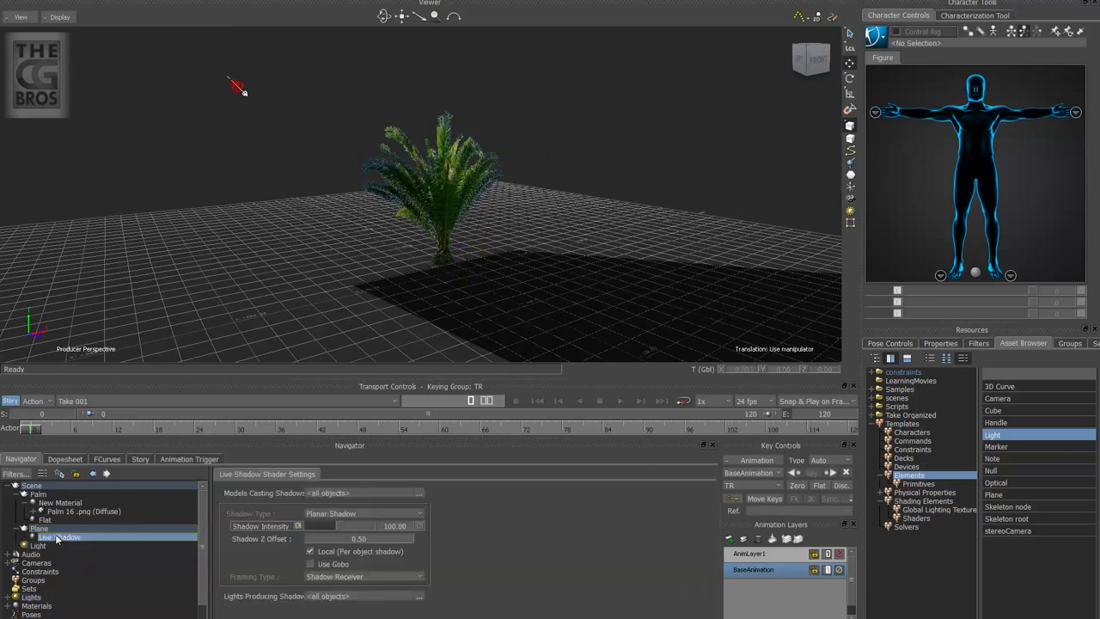
click(347, 514)
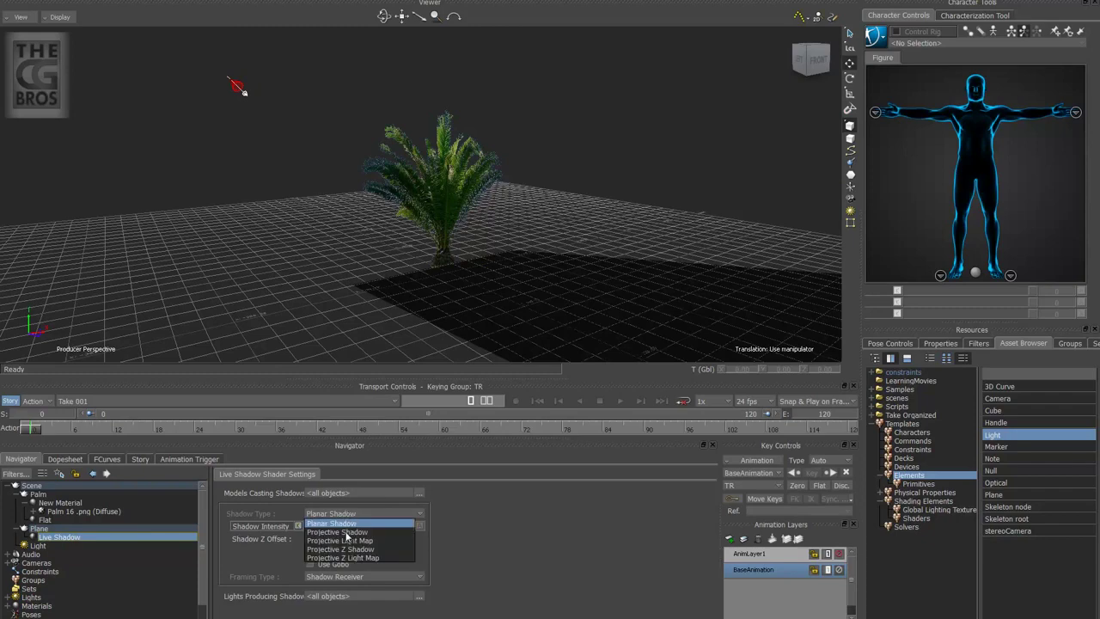
click(348, 532)
middle_drag(498, 196, 333, 135)
Rotate the light and raise it higher so the palm's shadow stretches across the ground.
click(218, 107)
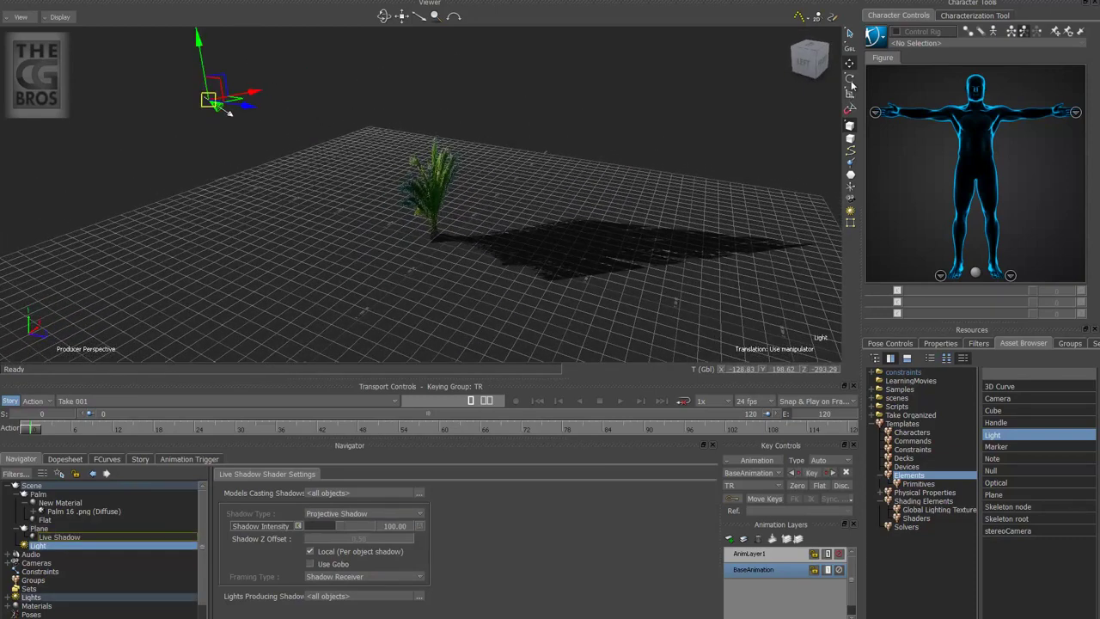
key(e)
drag(241, 112, 221, 65)
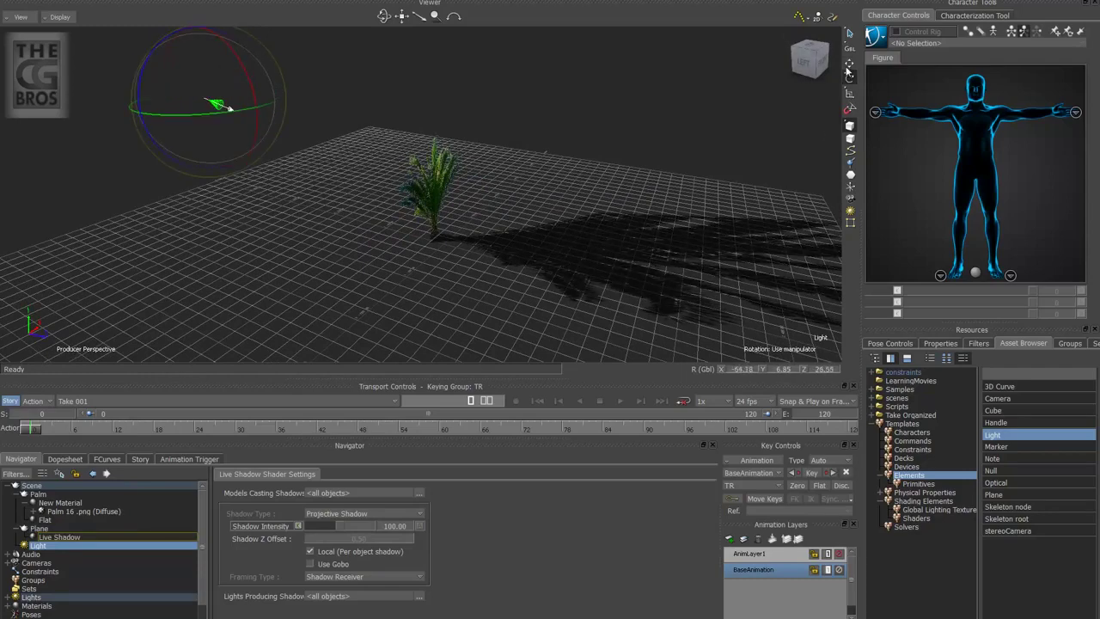
click(850, 62)
alt+right_drag(575, 192, 238, 133)
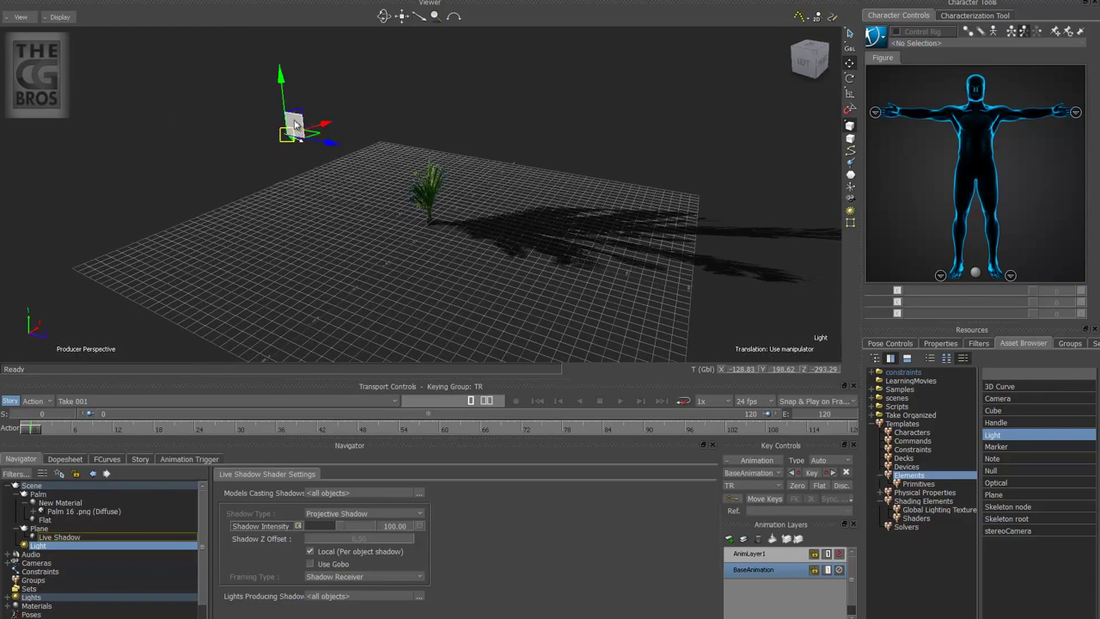
drag(295, 124, 249, 77)
alt+drag(531, 304, 614, 280)
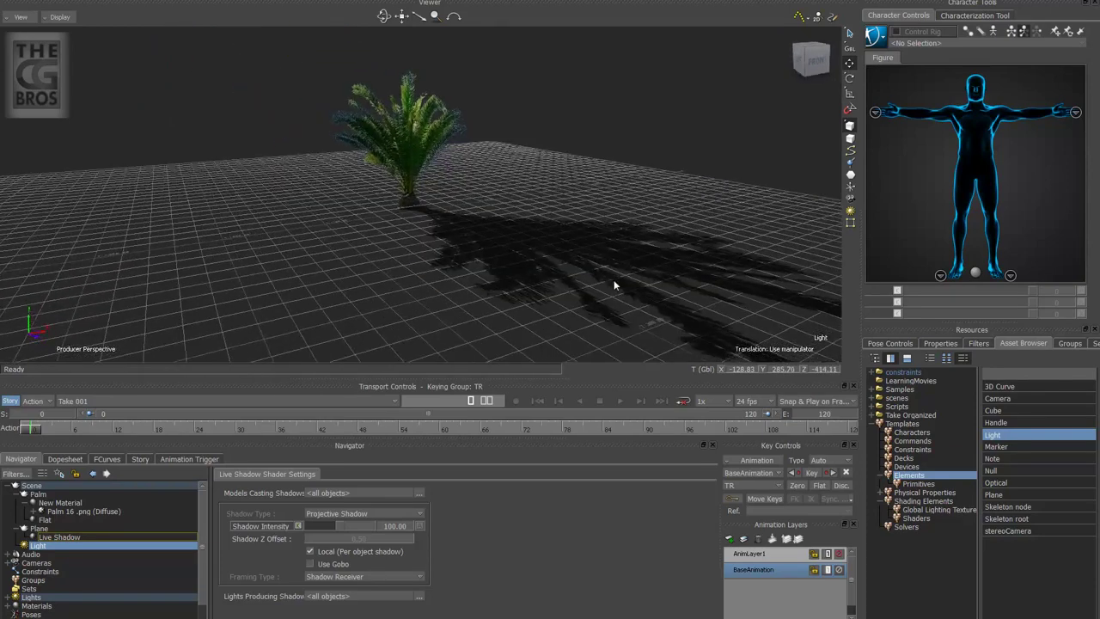